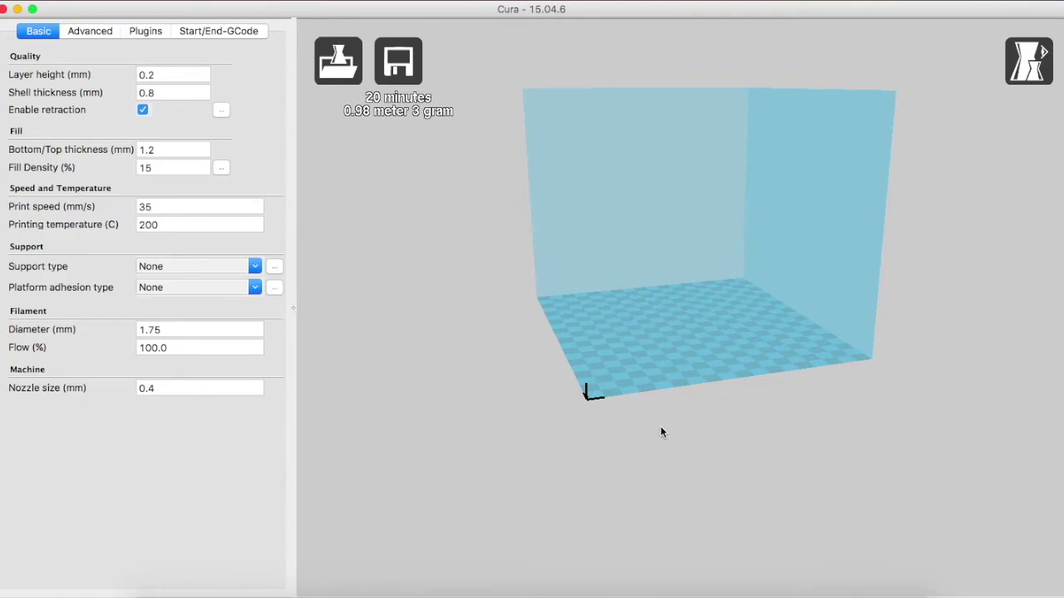
scroll(661, 431, down, 2)
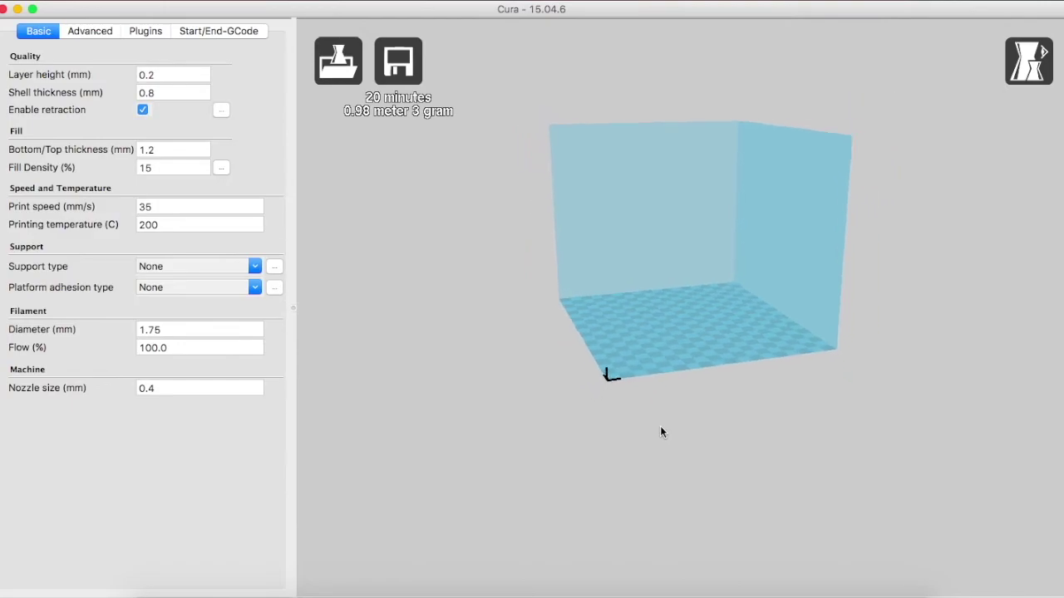
scroll(661, 431, up, 8)
scroll(661, 431, down, 10)
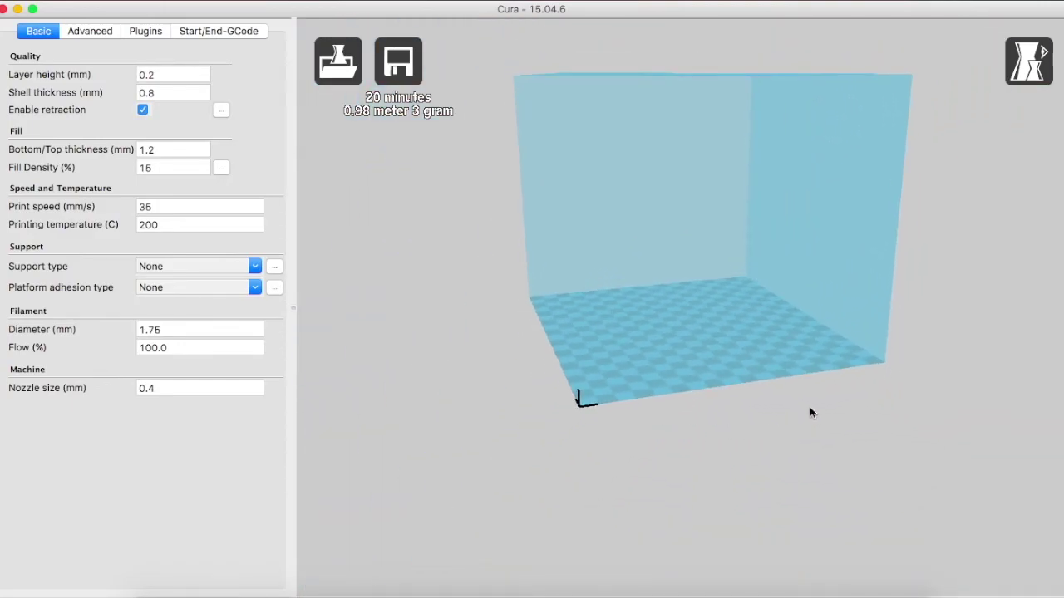
mouse_move(811, 413)
right_down()
mouse_move(639, 396)
mouse_move(689, 414)
mouse_move(812, 413)
mouse_move(798, 415)
right_up()
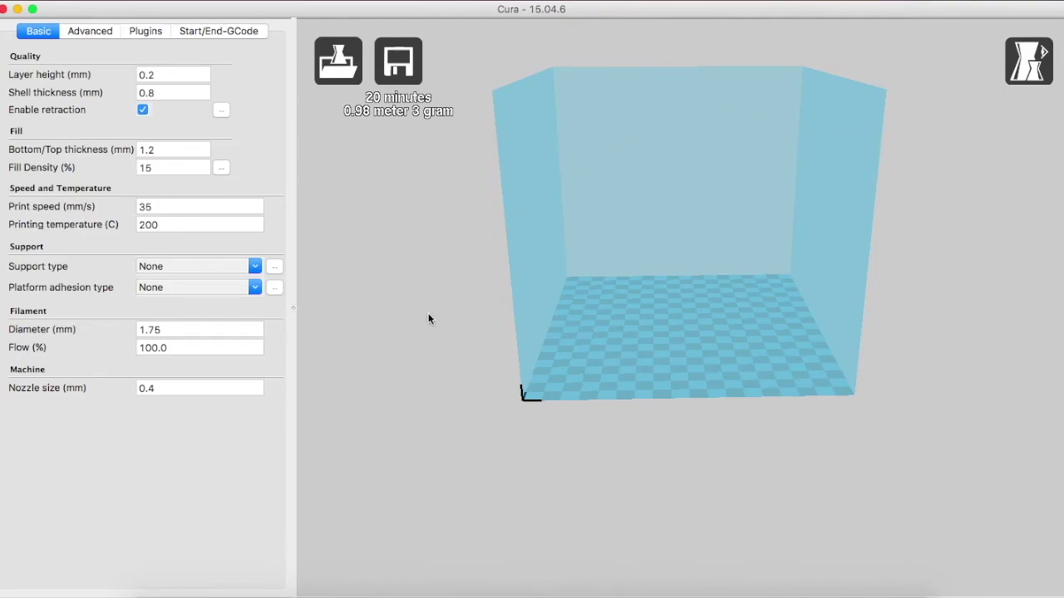
right_drag(429, 318, 452, 315)
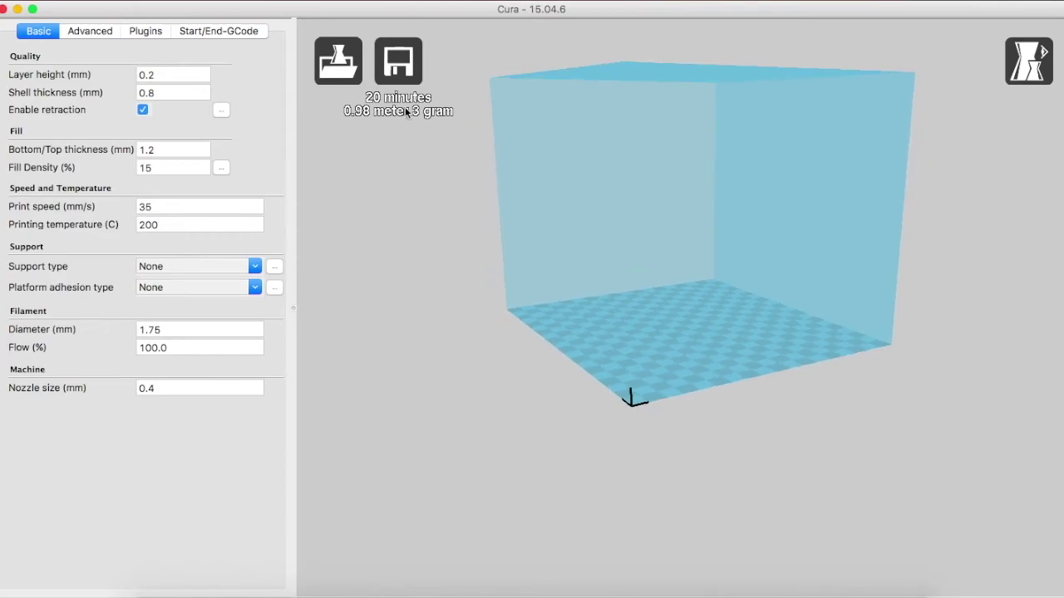
Step: Load the model Hex Nut.stl from the STL files folder onto the build platform
click(338, 65)
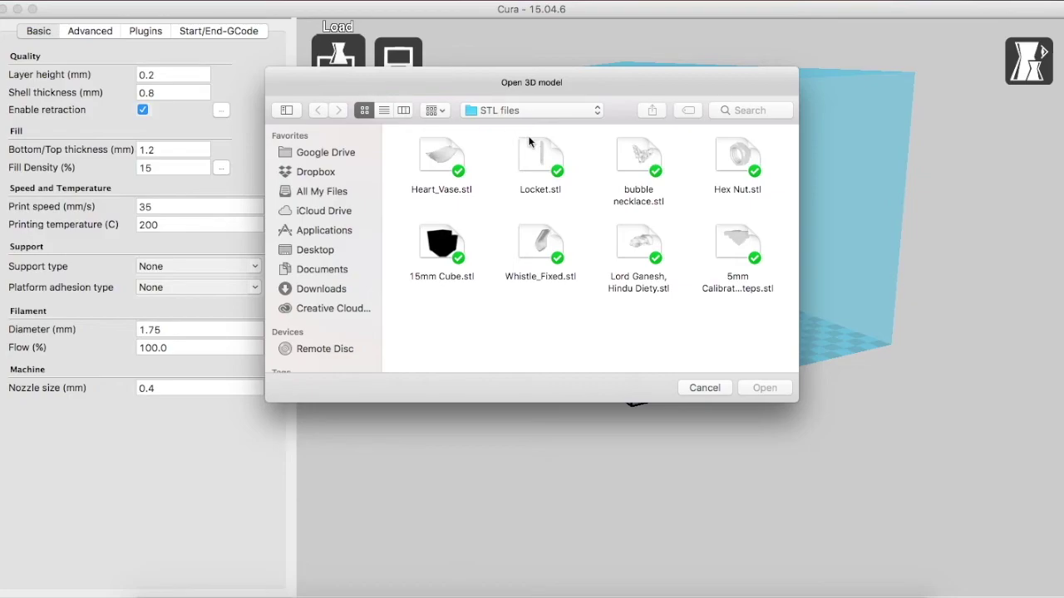
double_click(742, 162)
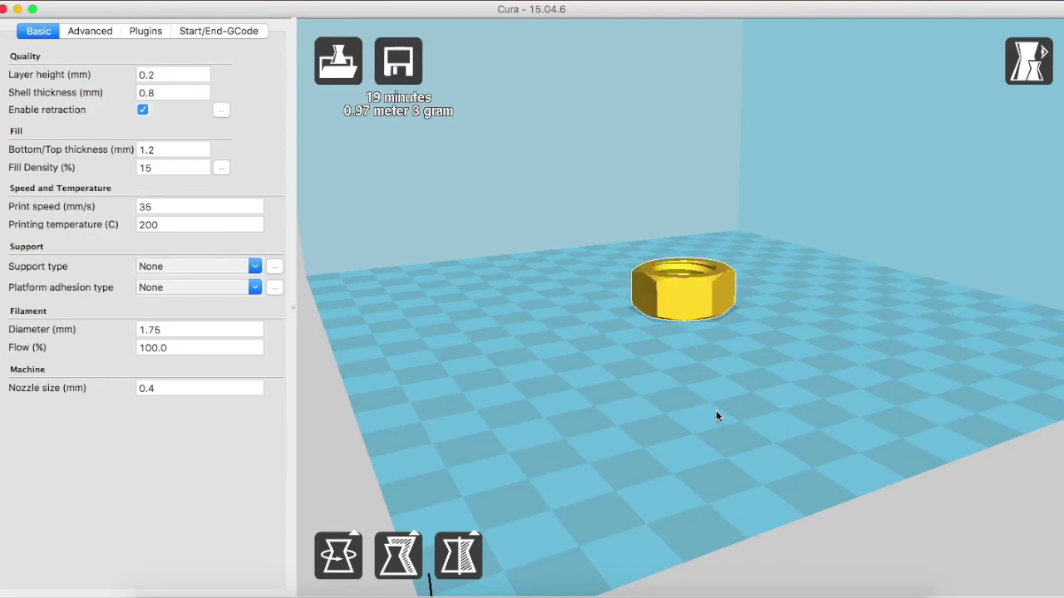
Step: Inspect the loaded hex nut on the build platform from several distances and angles
scroll(716, 410, down, 6)
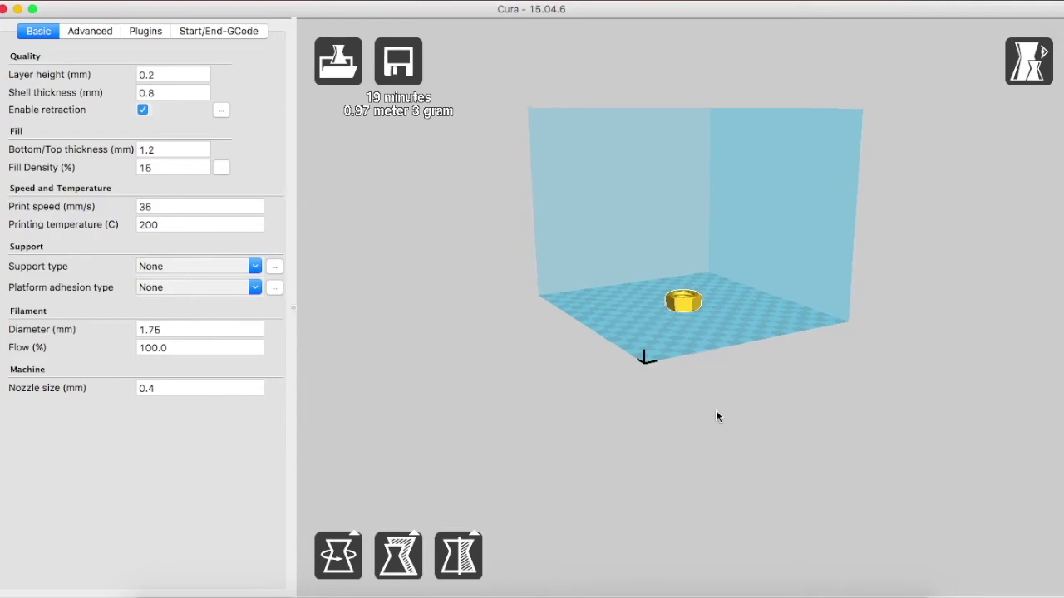
scroll(717, 413, up, 10)
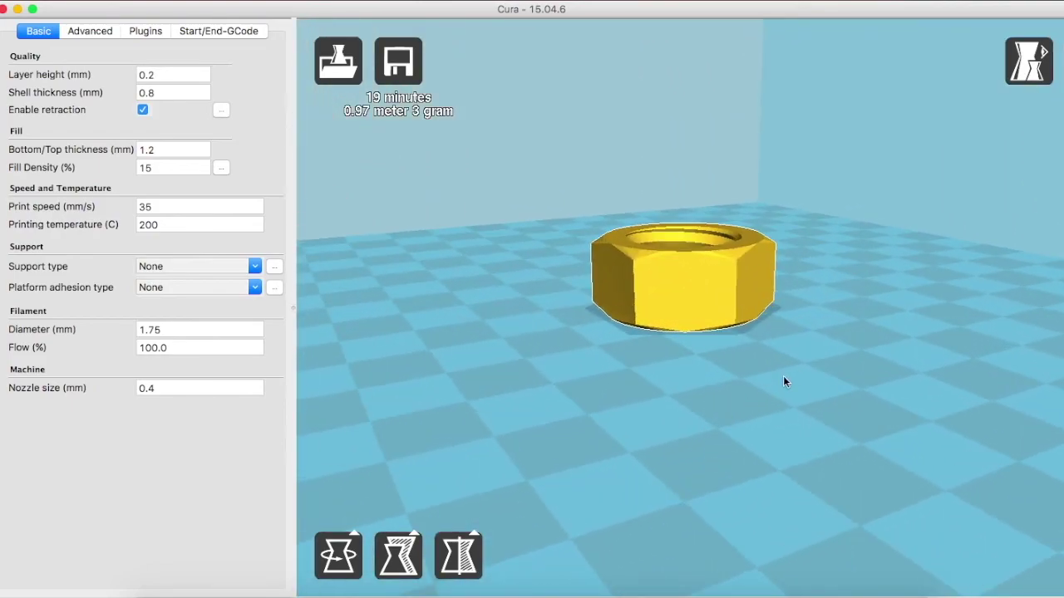
right_drag(792, 369, 778, 390)
scroll(778, 391, down, 5)
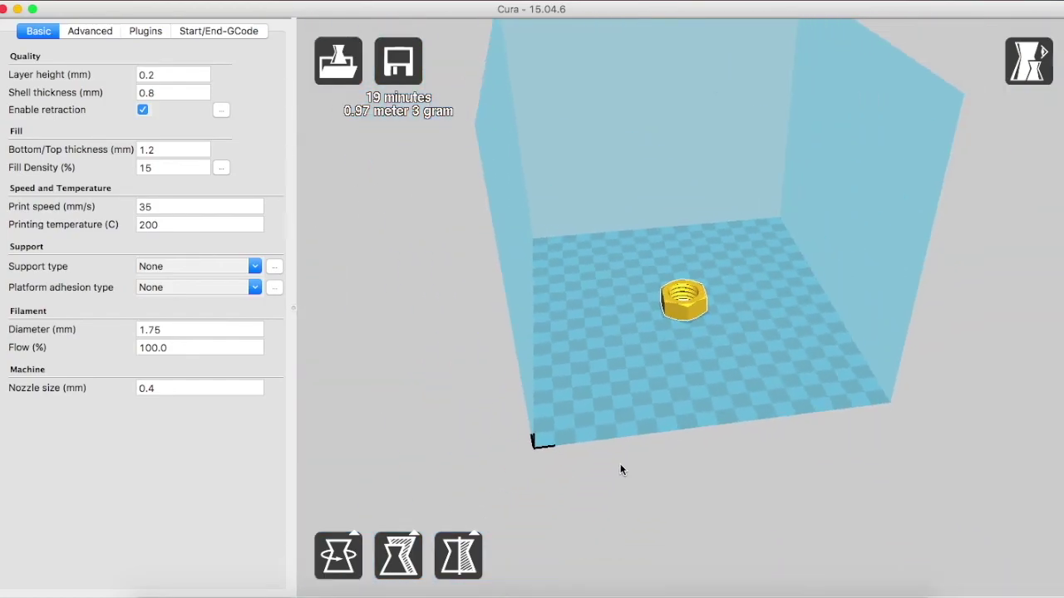
right_drag(620, 464, 640, 455)
scroll(640, 456, up, 3)
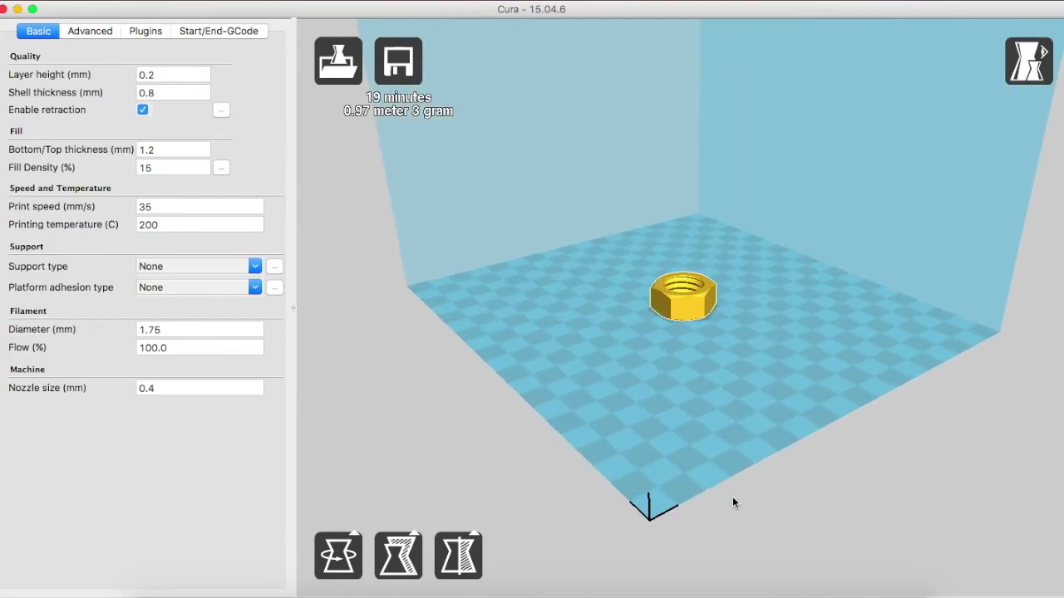
right_drag(732, 496, 725, 486)
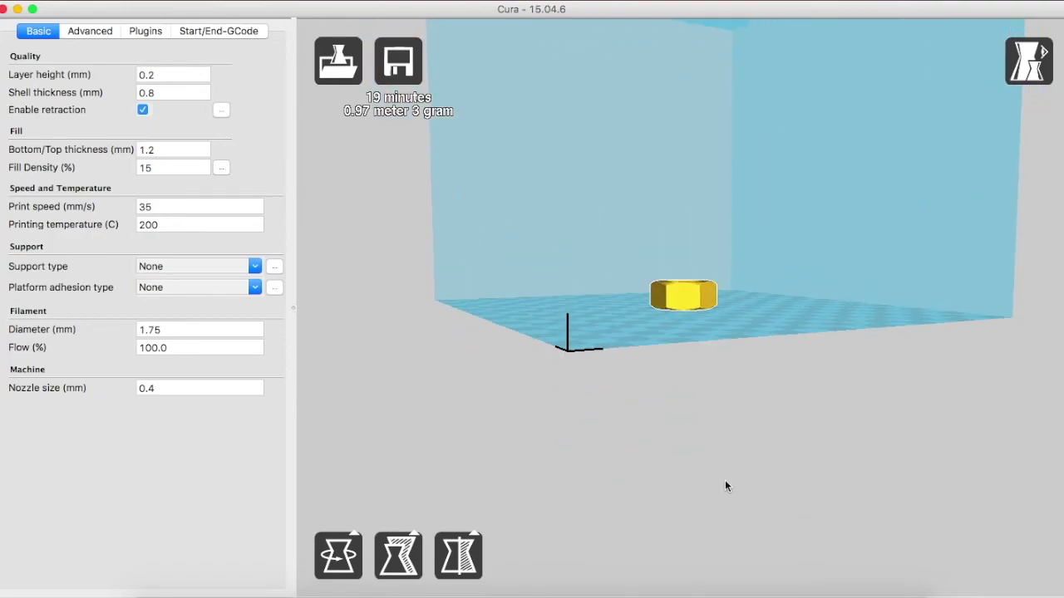
right_drag(650, 375, 644, 385)
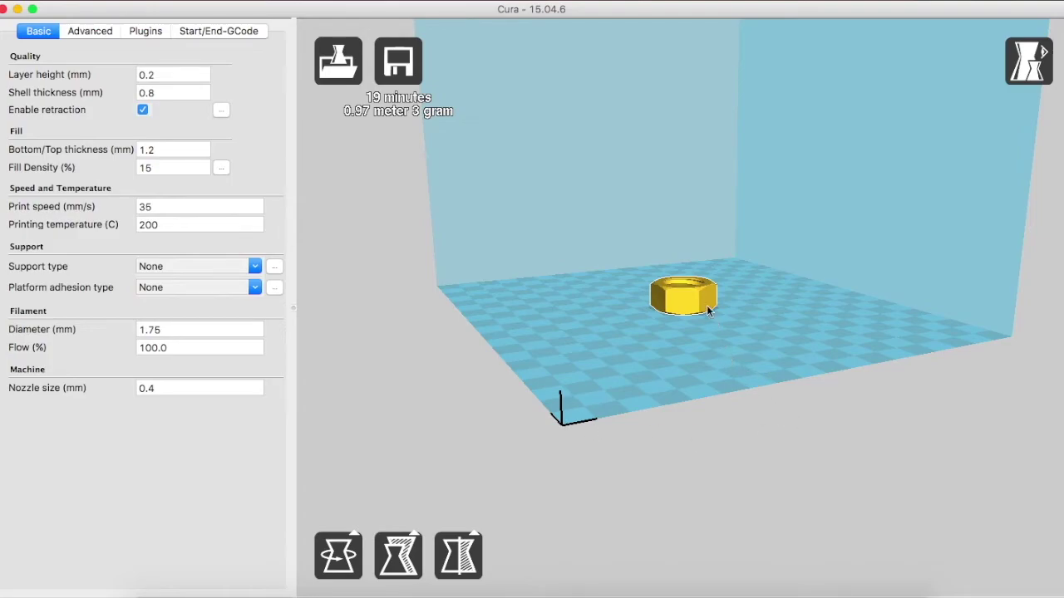
Step: Move the hex nut to the platform's front corner beside the origin marker, and on to the opposite far corner
drag(698, 298, 623, 372)
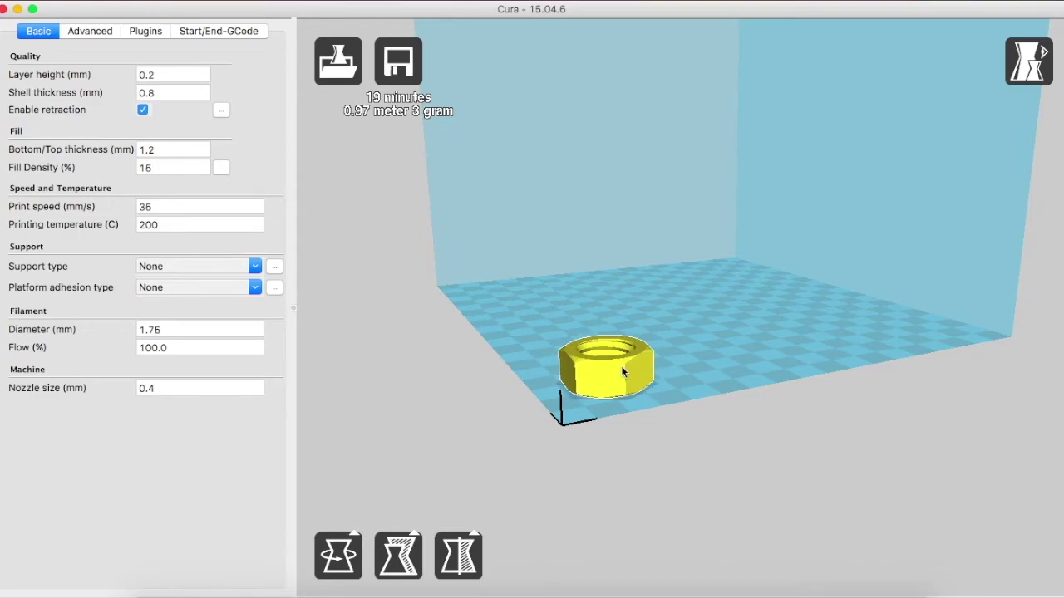
right_drag(818, 440, 814, 440)
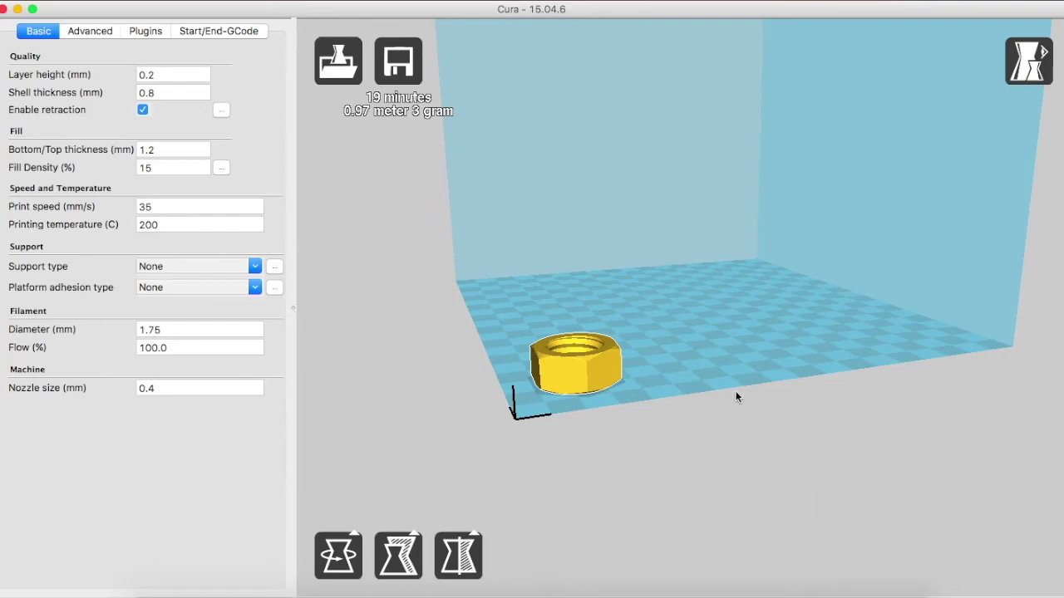
right_drag(736, 396, 536, 453)
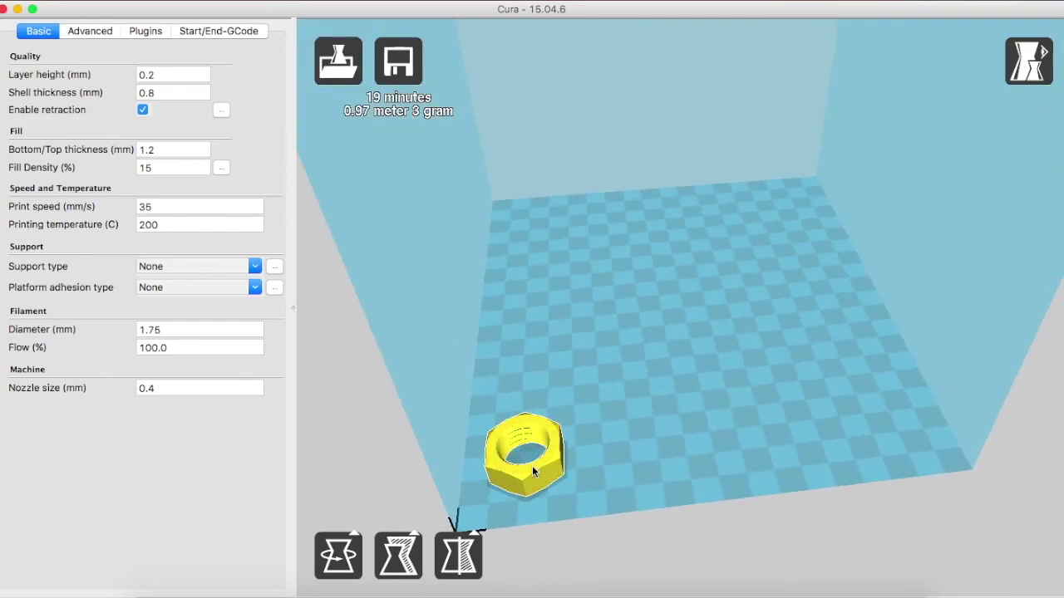
drag(532, 465, 802, 218)
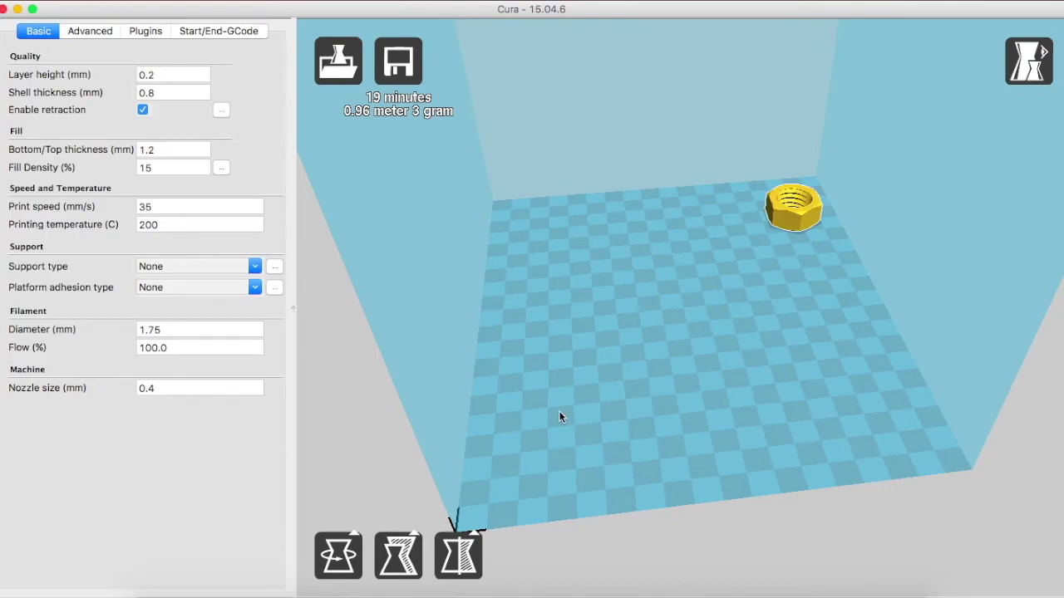
Step: Move the hex nut from the far corner back to the front area of the platform near the origin marker
right_drag(559, 410, 569, 395)
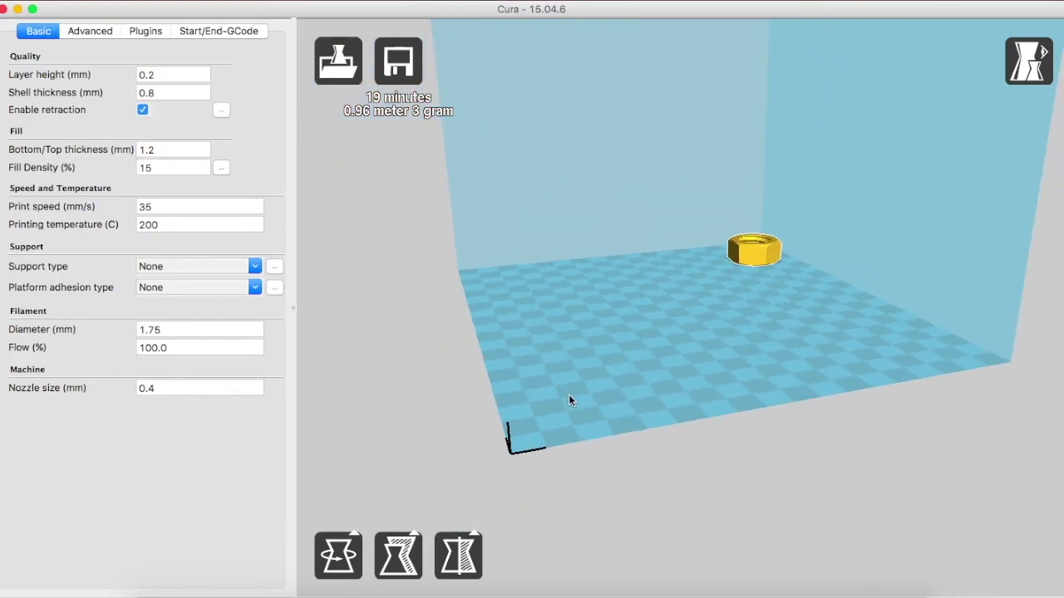
drag(746, 275, 613, 378)
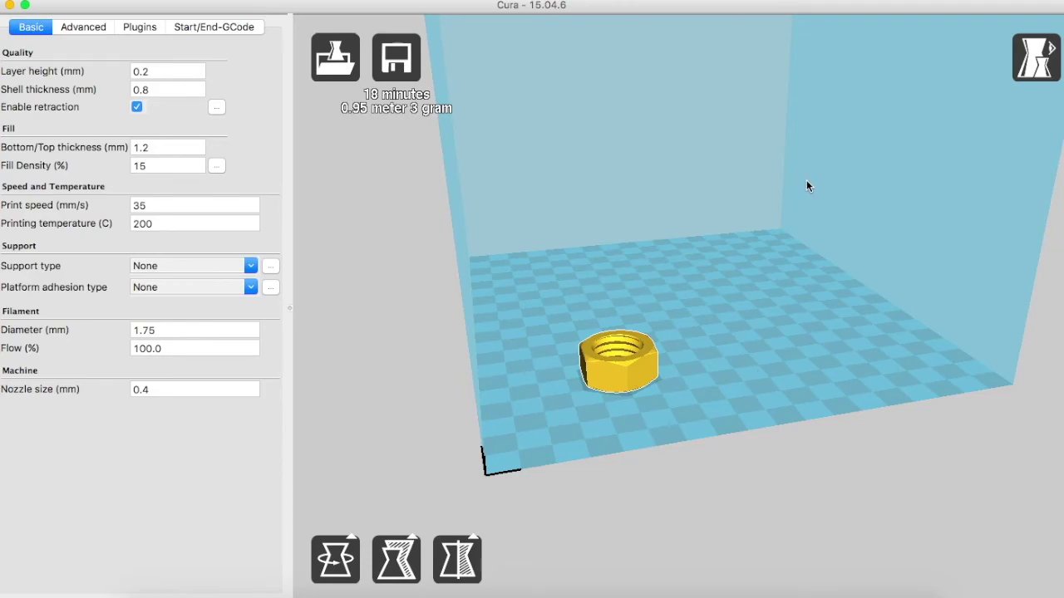
Step: Switch the model display to the Layers view and examine the nut's sliced layers up close from the side
click(1046, 60)
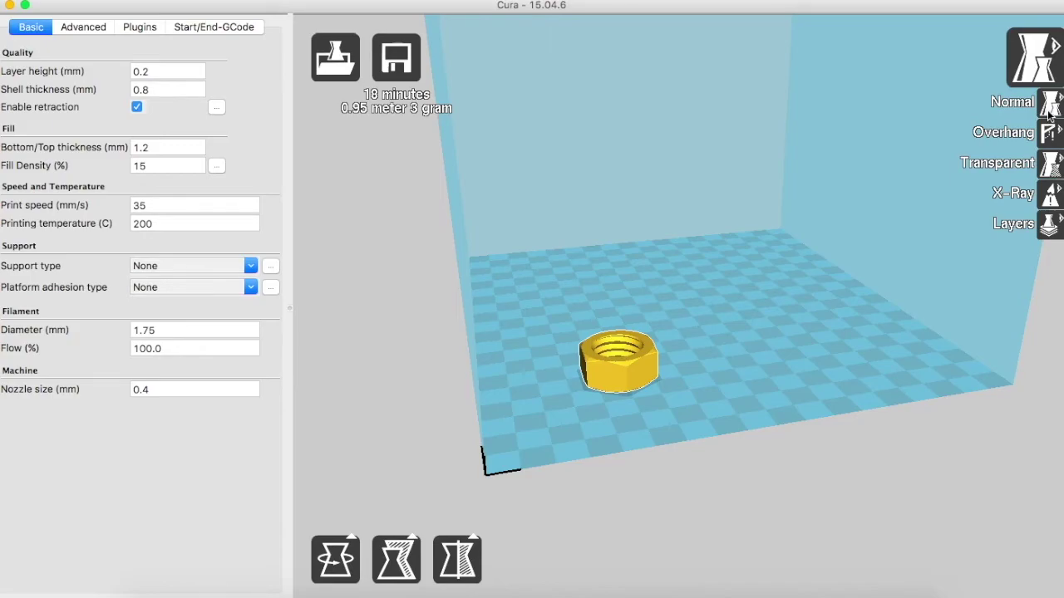
click(1054, 231)
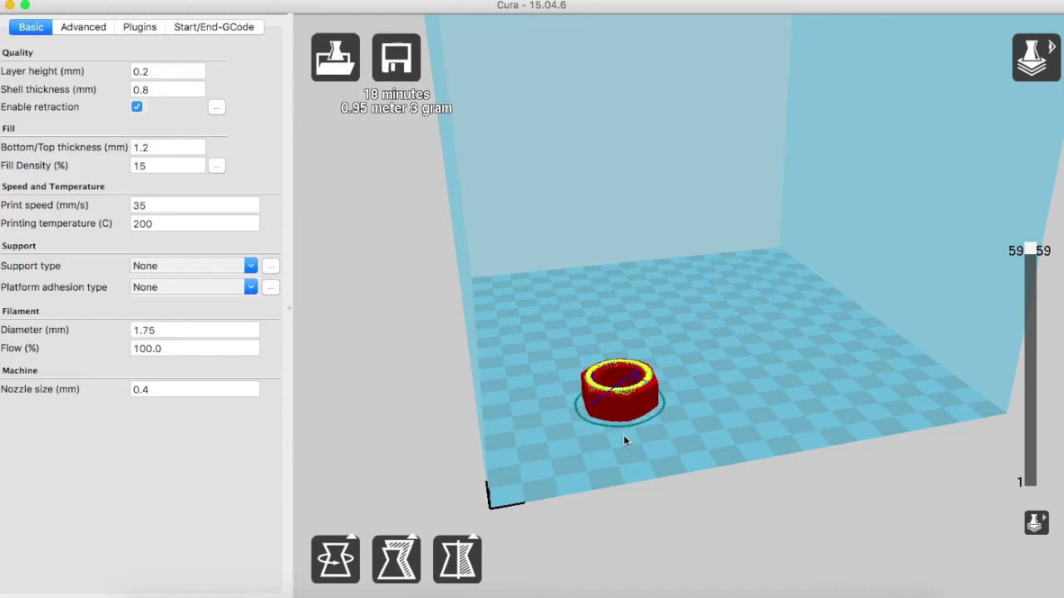
scroll(623, 434, up, 5)
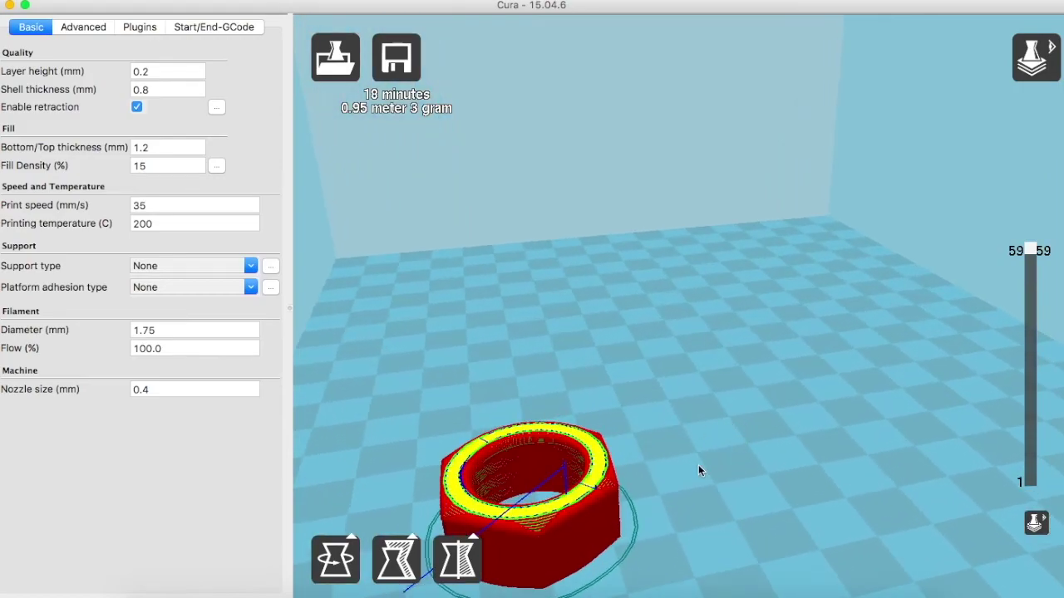
right_drag(698, 470, 711, 453)
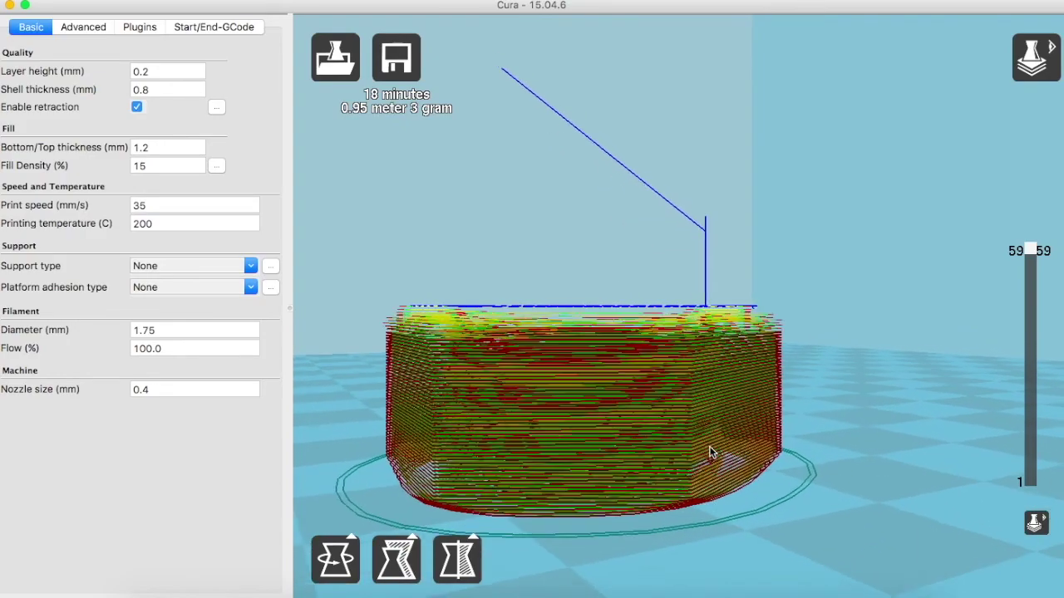
scroll(711, 453, up, 3)
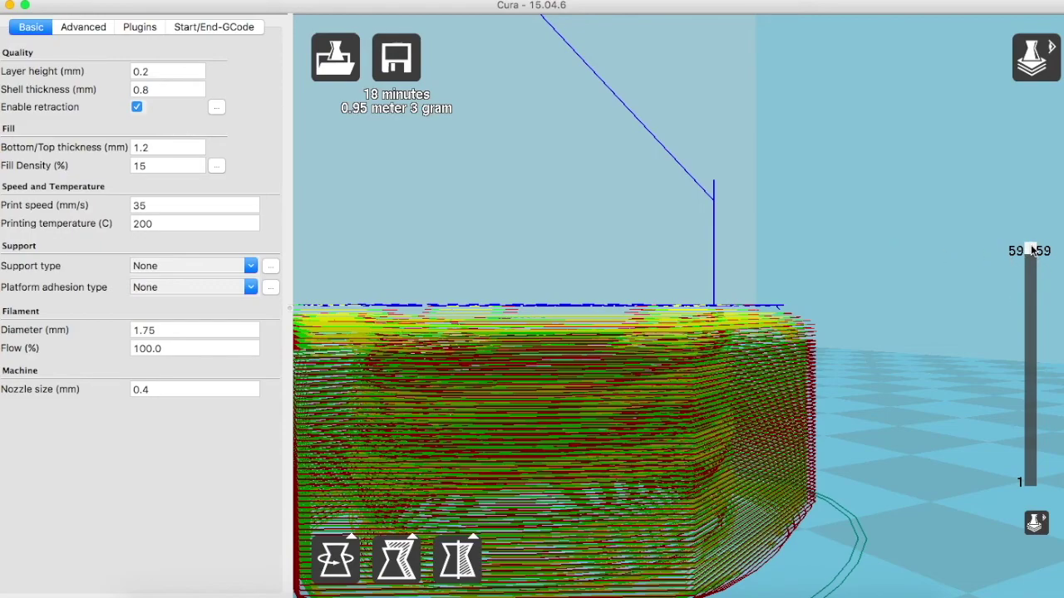
Step: Lower the layer preview to layer 33 and examine the nut's internal fill from above
drag(1031, 250, 1020, 352)
right_drag(989, 316, 915, 254)
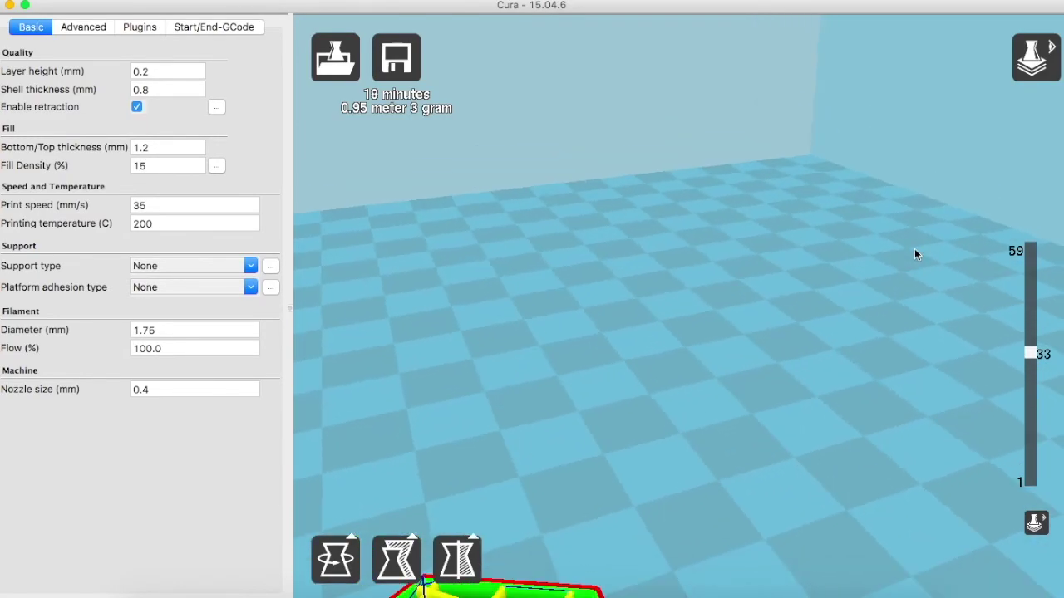
right_drag(597, 423, 730, 281)
scroll(595, 369, down, 5)
scroll(644, 399, up, 6)
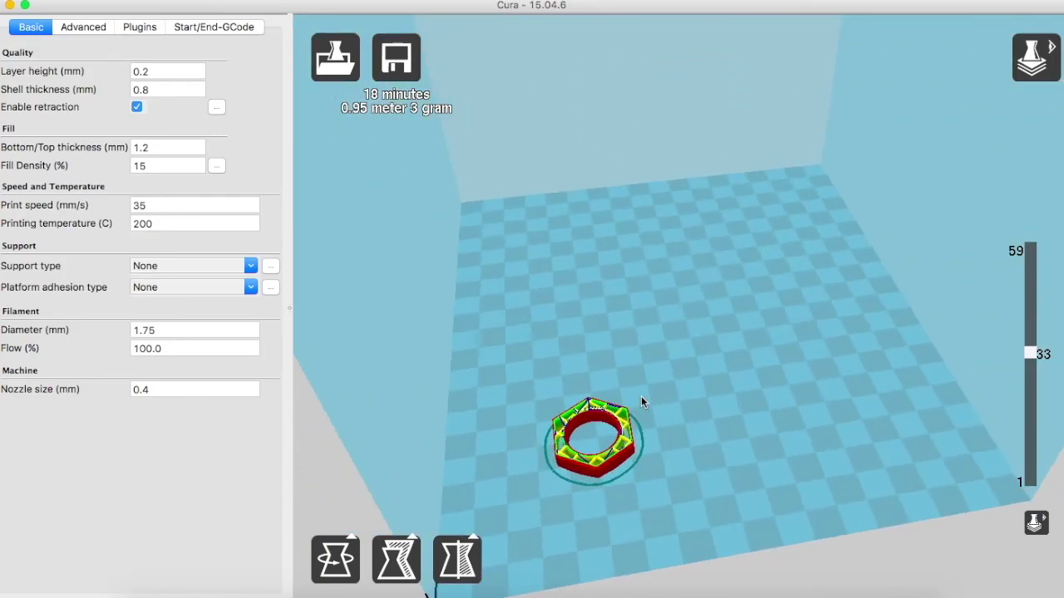
Step: Lower the layer preview to layer 1, and raise it back to layer 59 to view the complete nut
drag(1031, 356, 1014, 483)
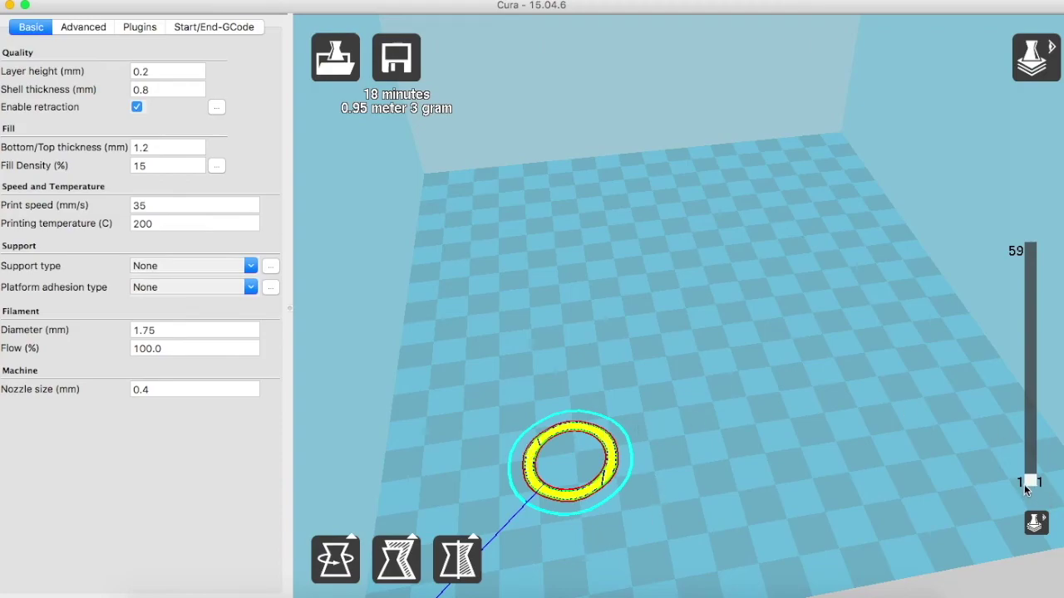
drag(1027, 490, 1030, 249)
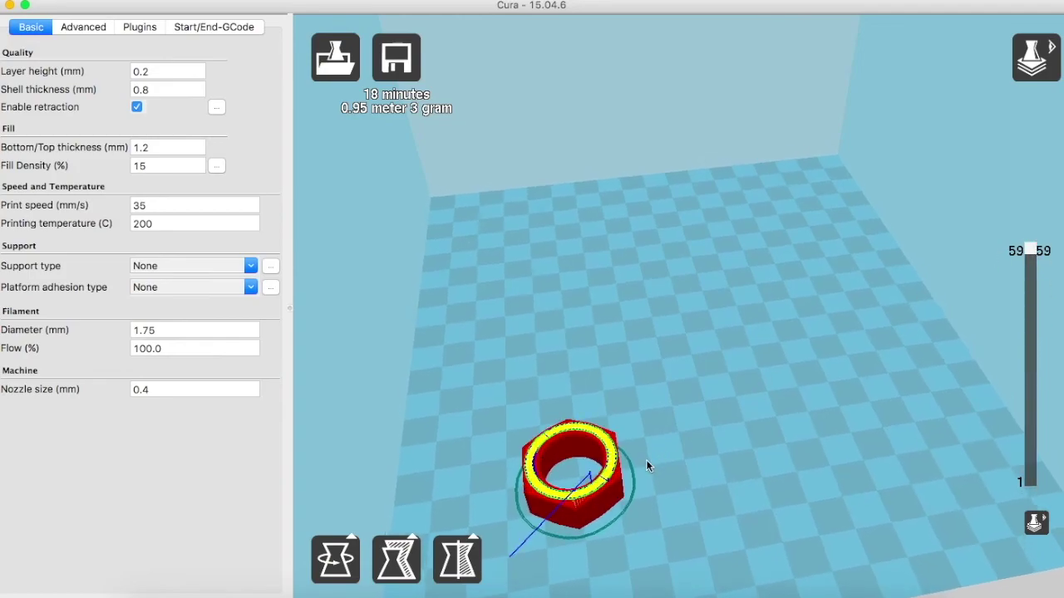
scroll(645, 462, up, 3)
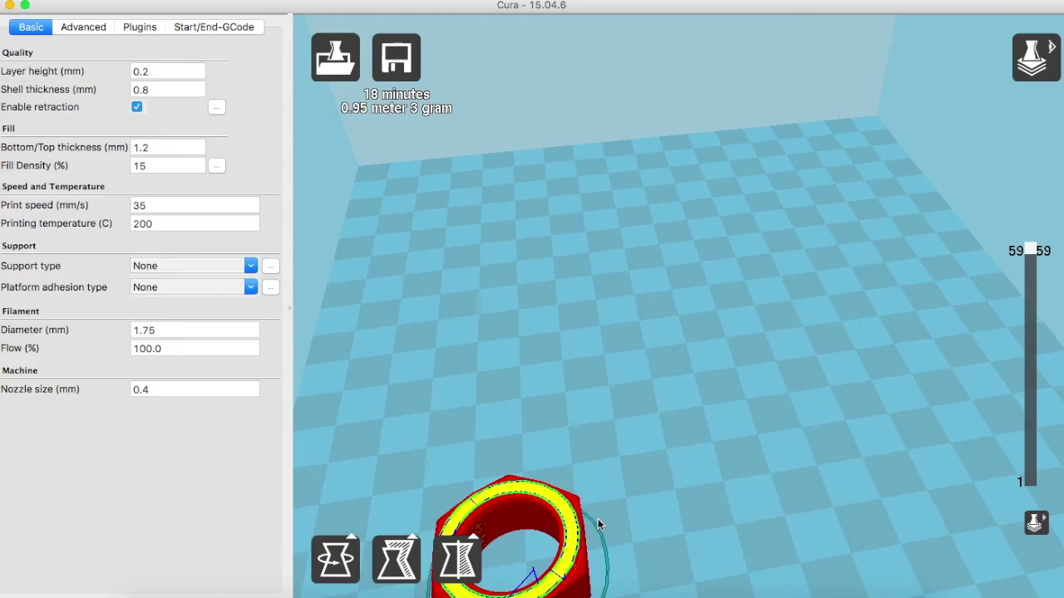
scroll(710, 459, down, 4)
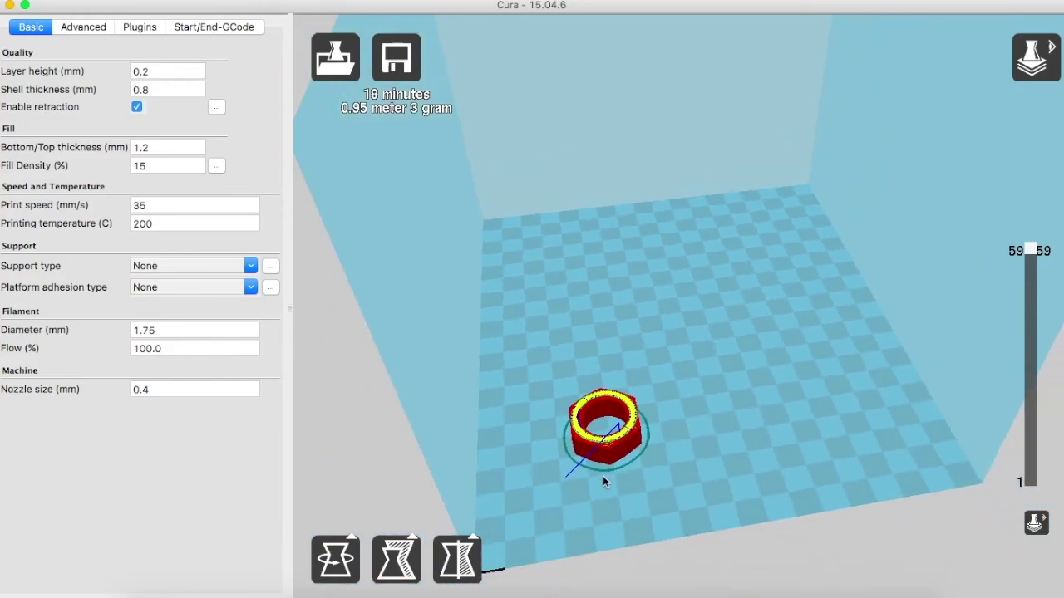
right_drag(603, 482, 615, 480)
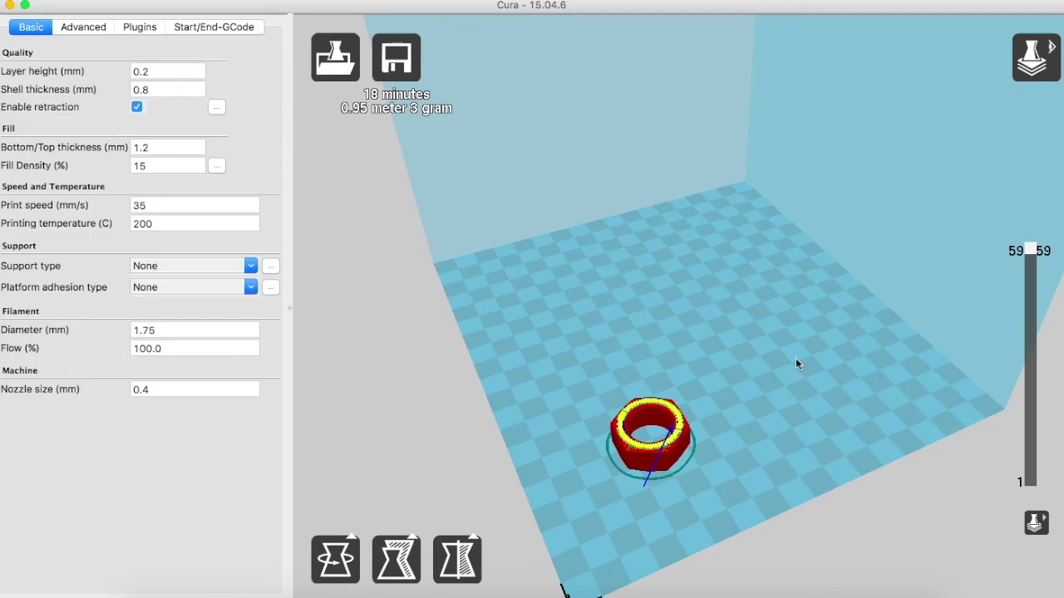
Step: Switch the model display to the X-Ray view and examine the hex nut's interior
click(1036, 81)
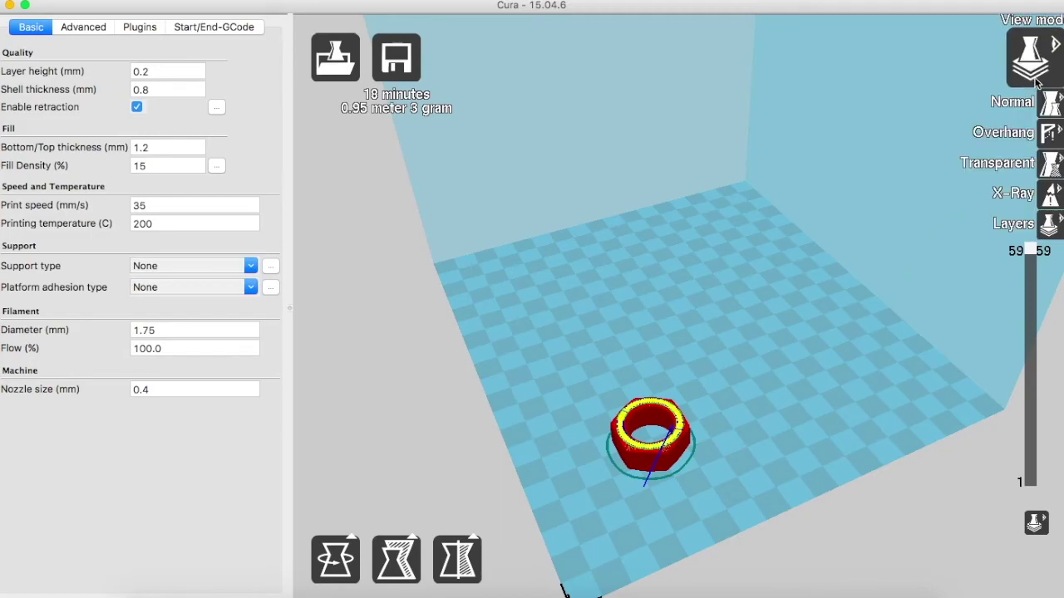
click(1050, 196)
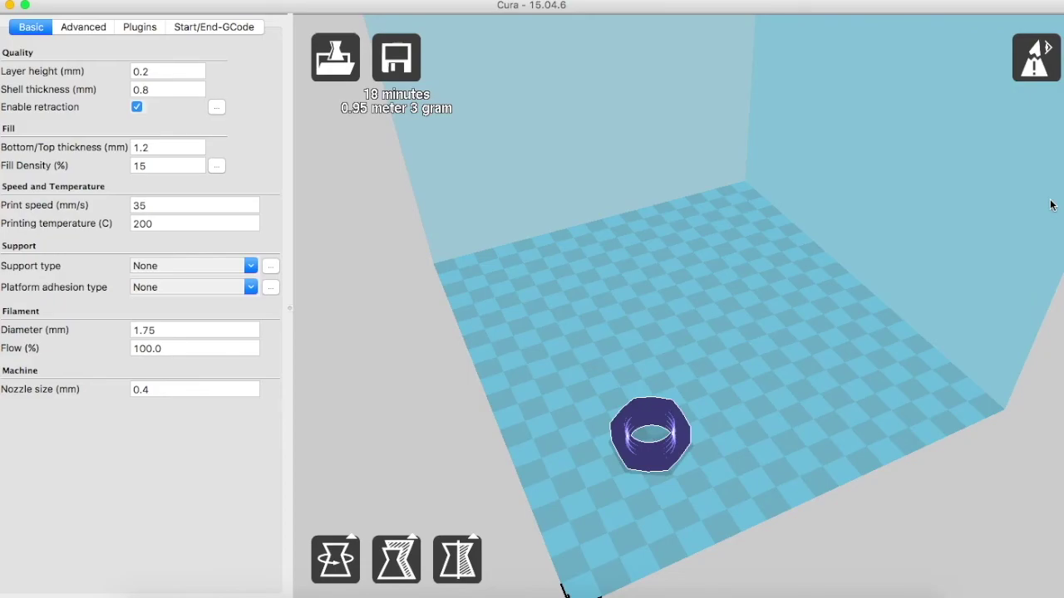
scroll(754, 436, up, 5)
scroll(688, 486, down, 5)
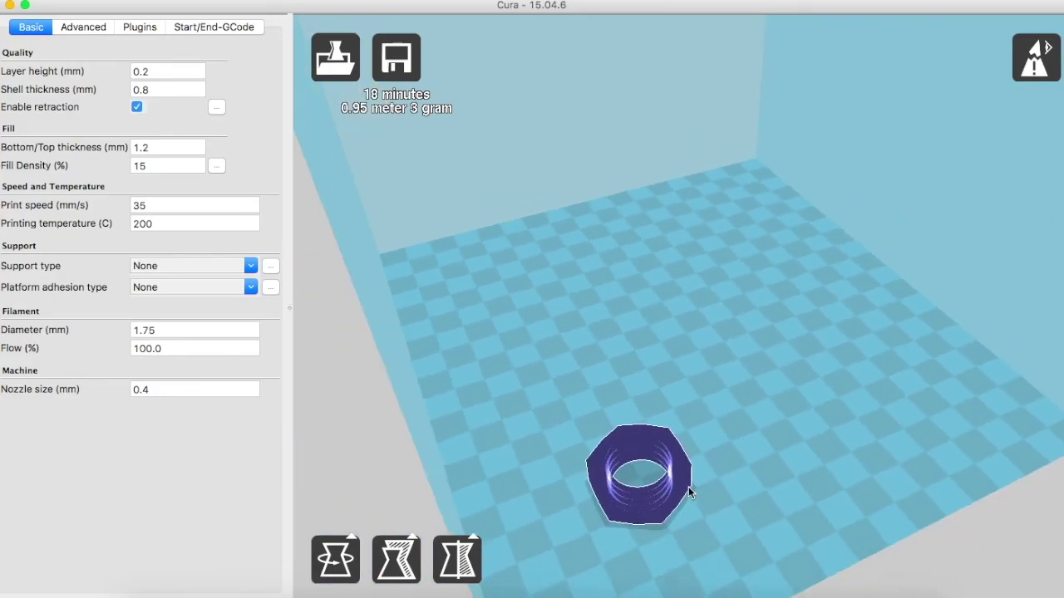
mouse_move(650, 554)
right_down()
mouse_move(666, 539)
mouse_move(639, 554)
right_up()
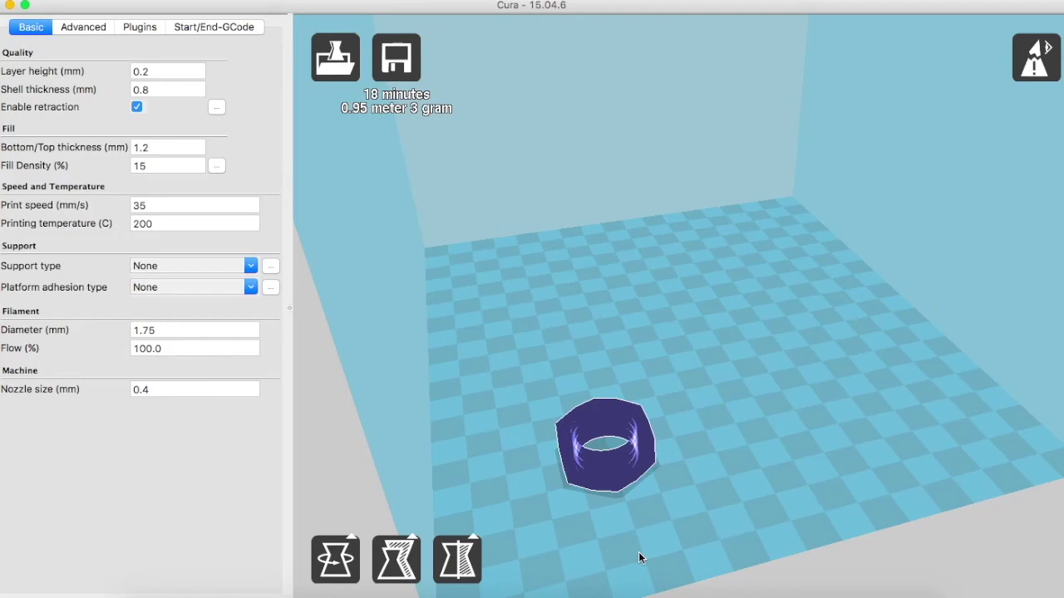
Step: Return the model display to the Normal view and delete the hex nut from the build platform
click(1047, 62)
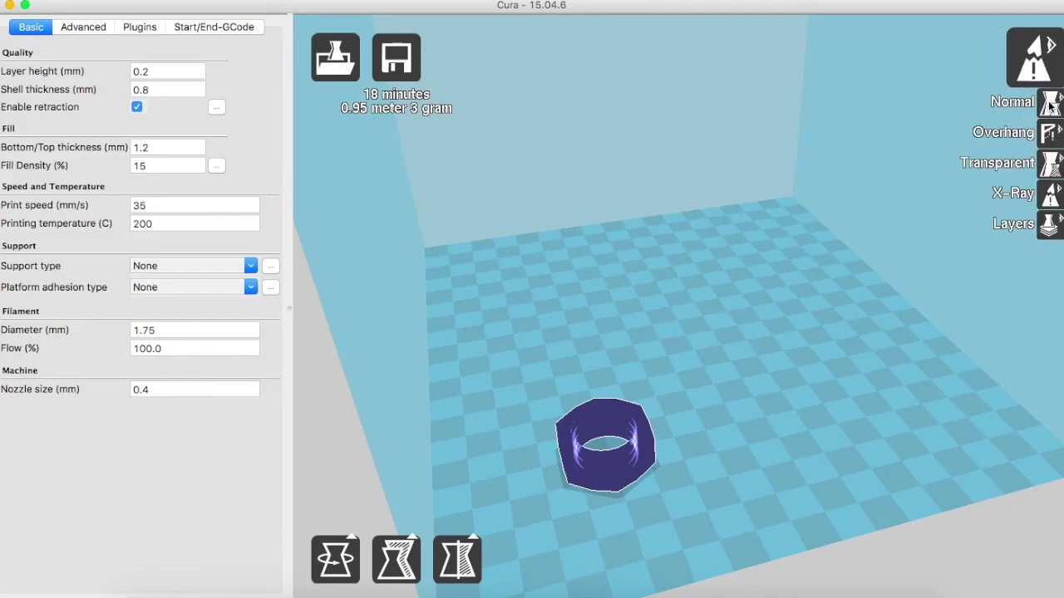
click(1050, 104)
scroll(645, 421, up, 3)
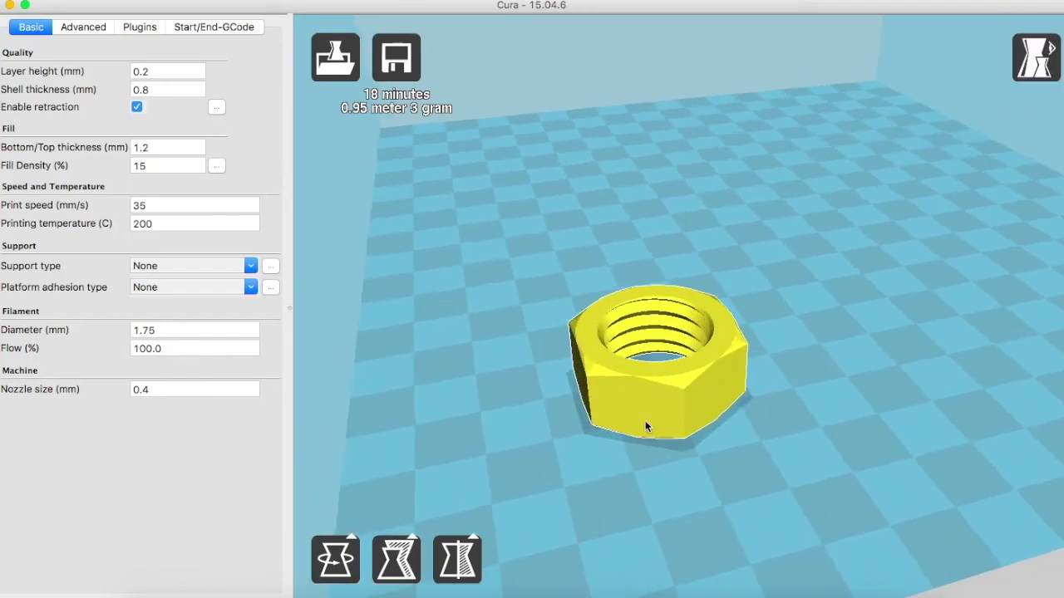
scroll(645, 421, up, 2)
key(Delete)
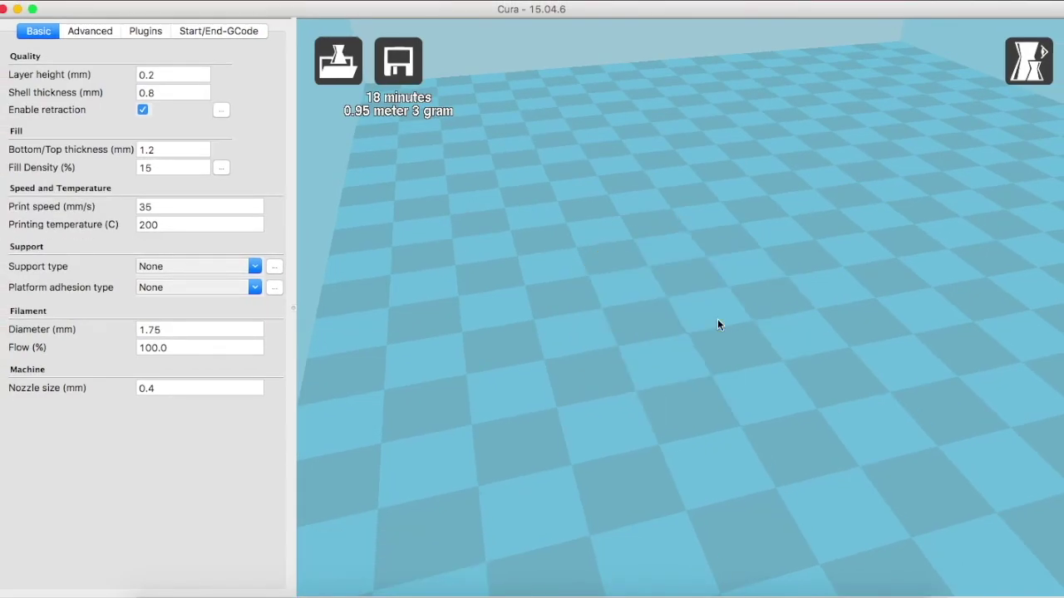
Step: Load the model Whistle_Fixed.stl from the STL files folder onto the build platform
click(338, 60)
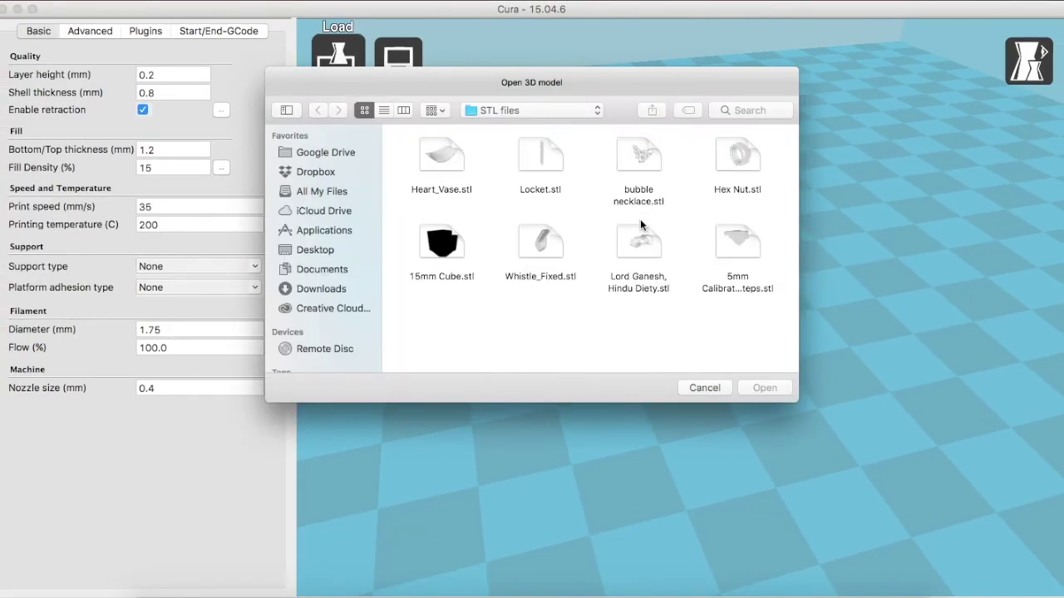
double_click(542, 244)
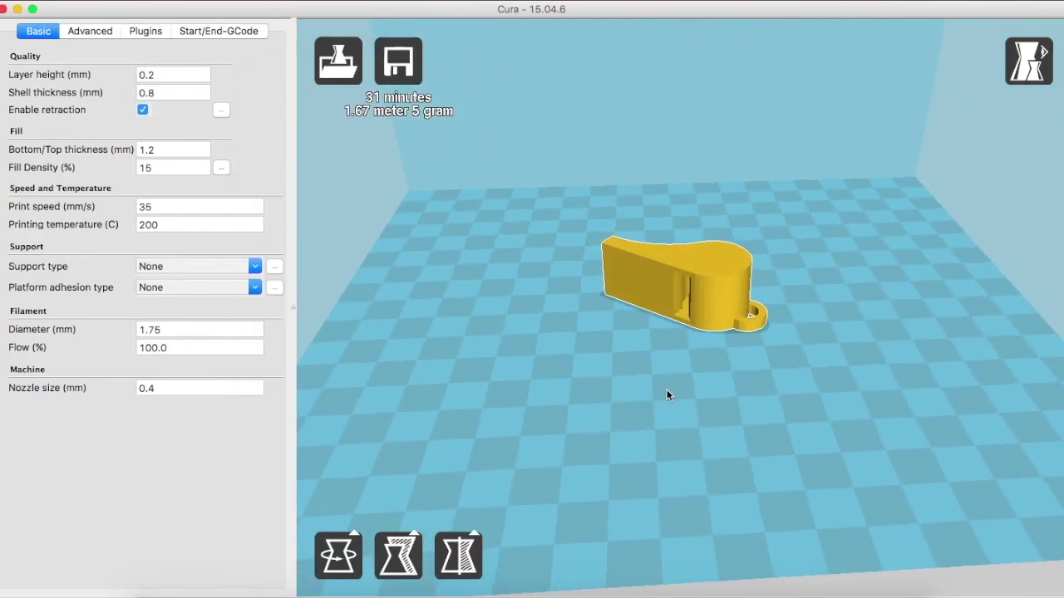
scroll(666, 396, up, 3)
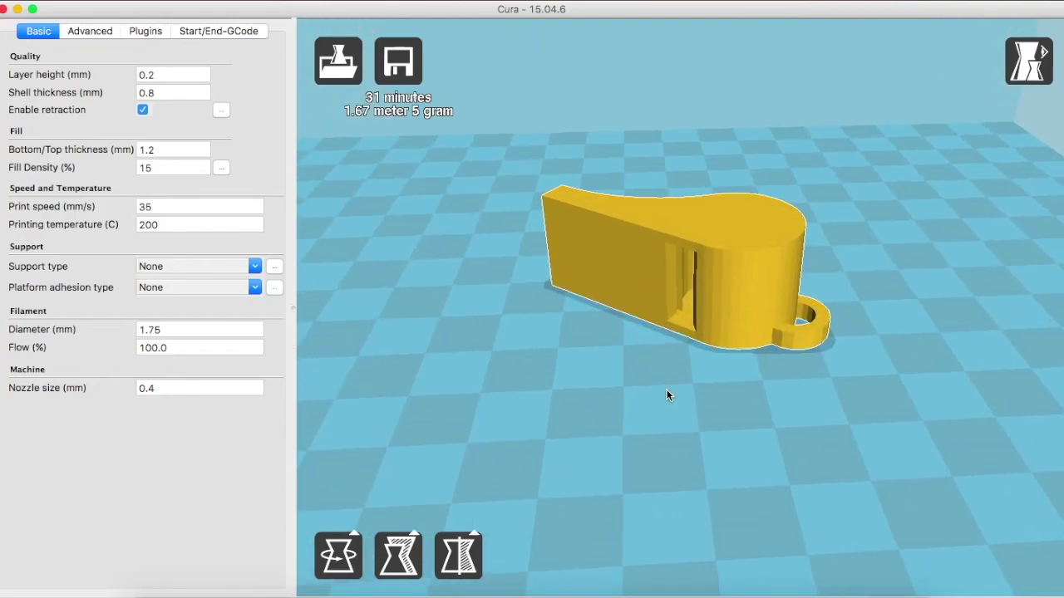
Step: Switch the model display to the X-Ray view and examine the ball and chamber inside the whistle
click(1041, 86)
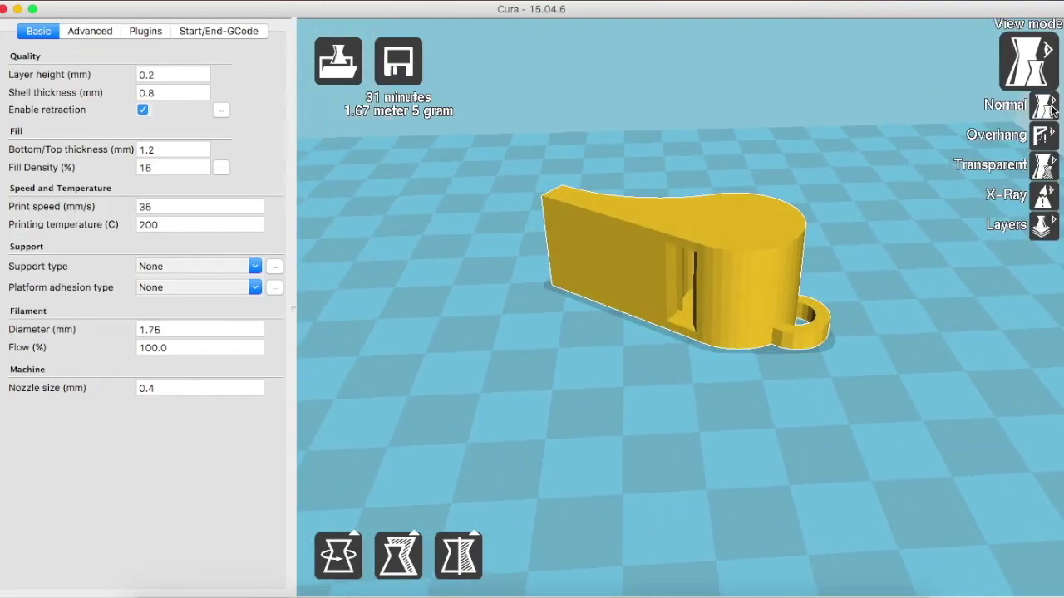
click(1042, 200)
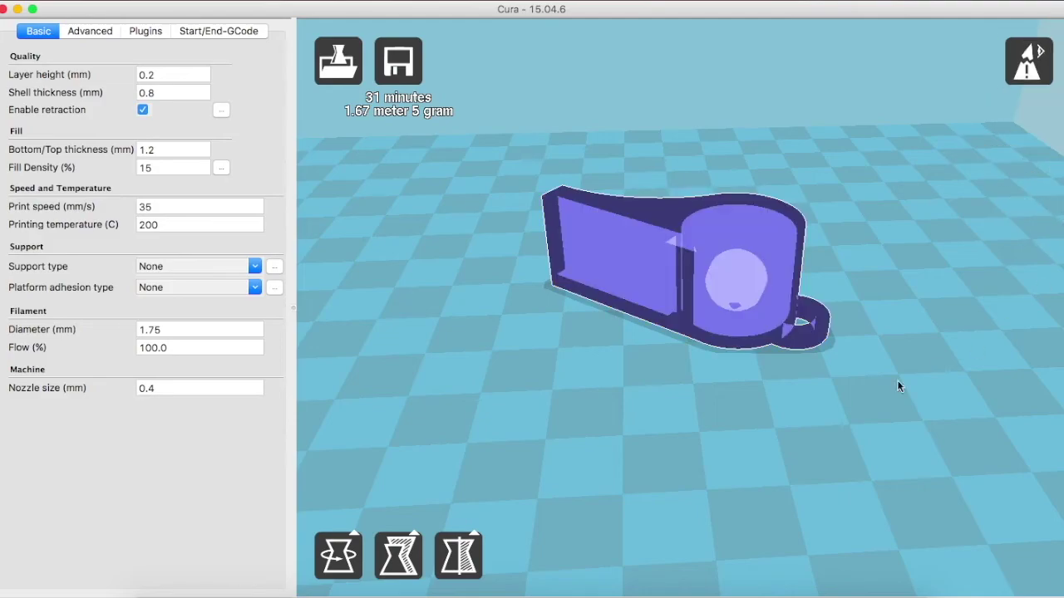
right_drag(759, 391, 767, 328)
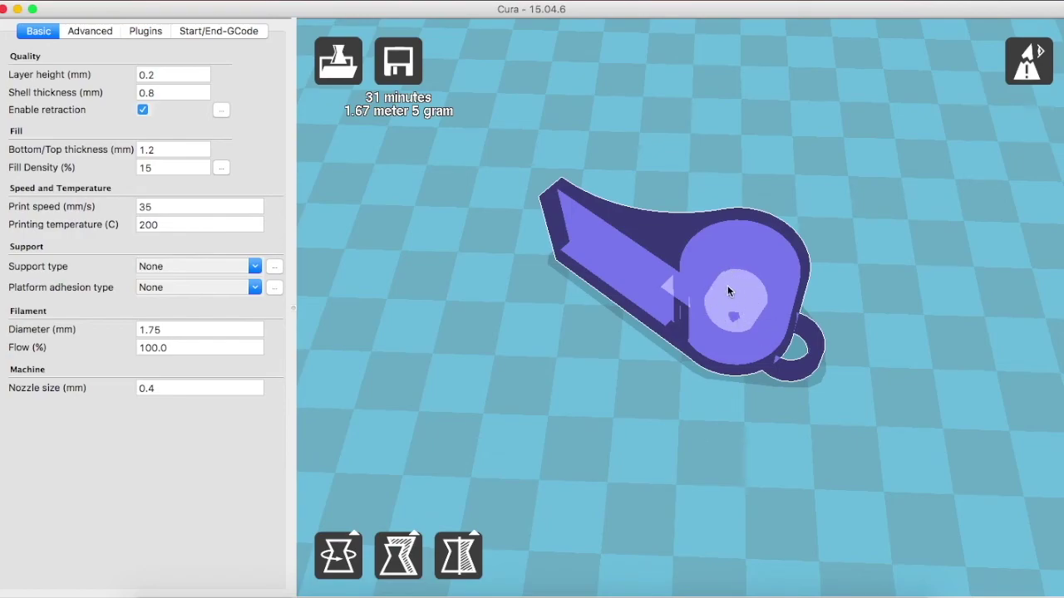
Step: Switch the model display to the Transparent view and examine the whistle's interior from the side and from above
click(1027, 76)
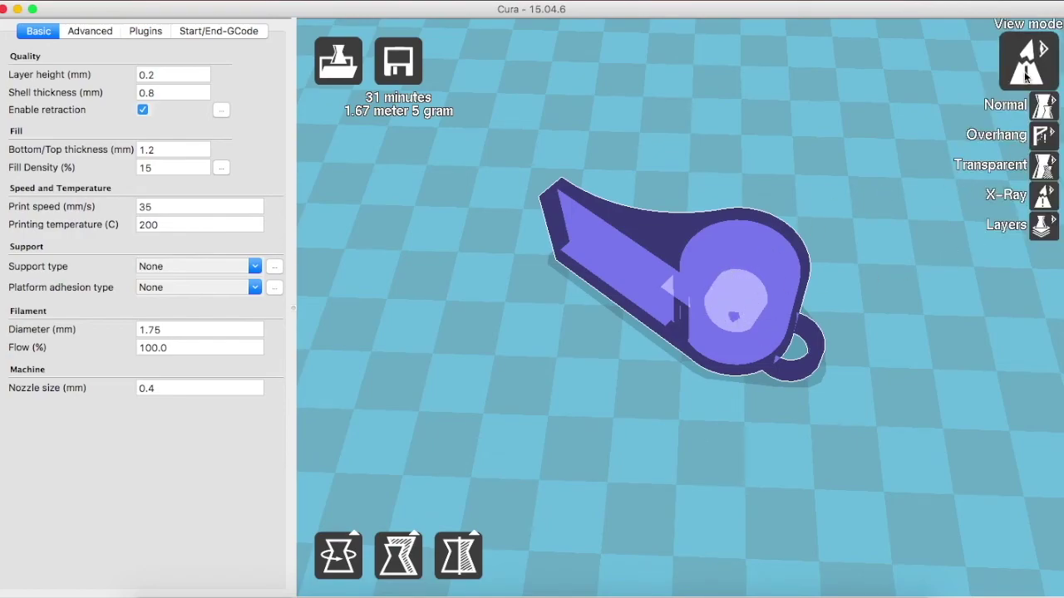
click(1042, 166)
right_drag(695, 414, 732, 375)
scroll(732, 374, up, 10)
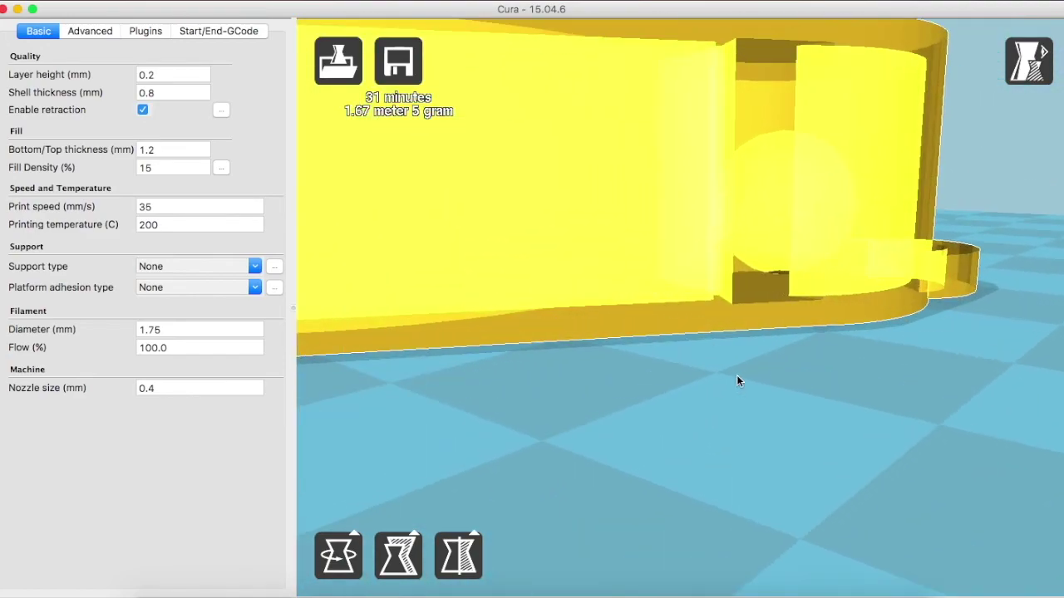
right_drag(906, 405, 766, 463)
scroll(768, 453, down, 5)
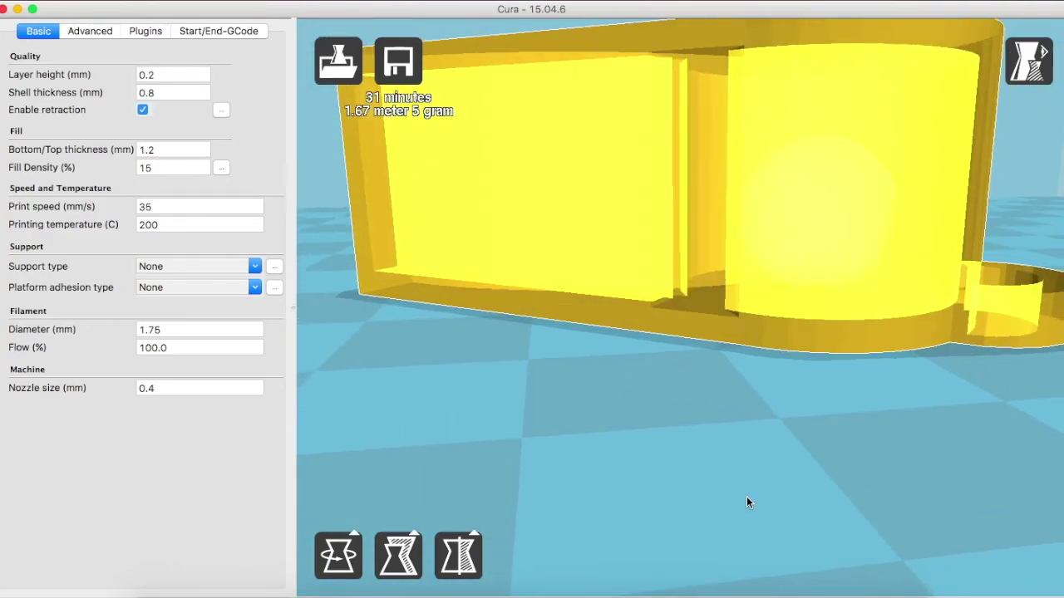
scroll(747, 502, down, 5)
scroll(746, 502, down, 2)
right_drag(838, 420, 831, 439)
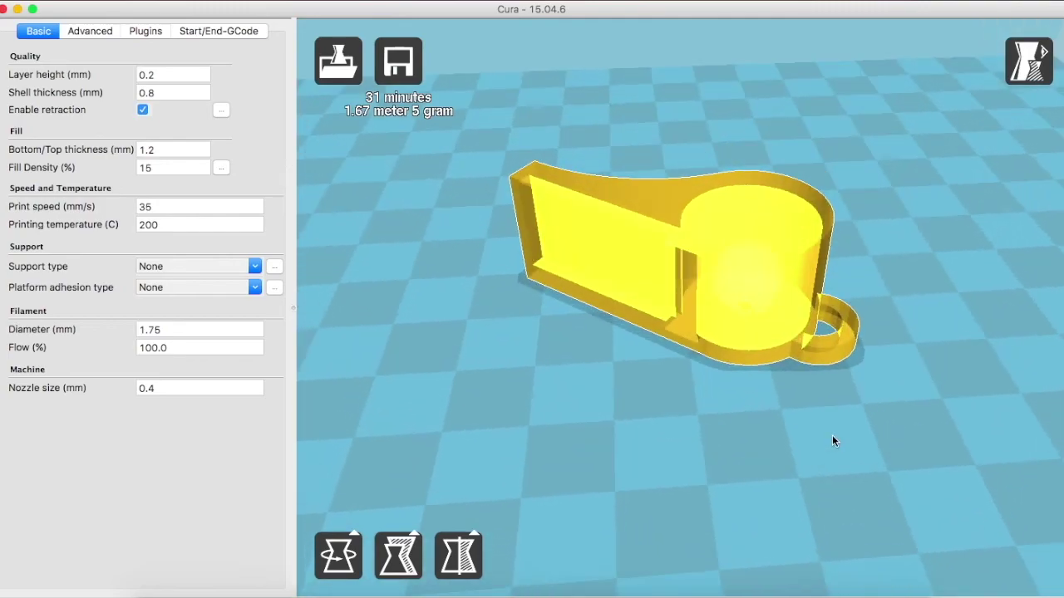
Step: Switch the model display to the Overhang view and examine the overhanging areas of the whistle around its air slot
click(1030, 65)
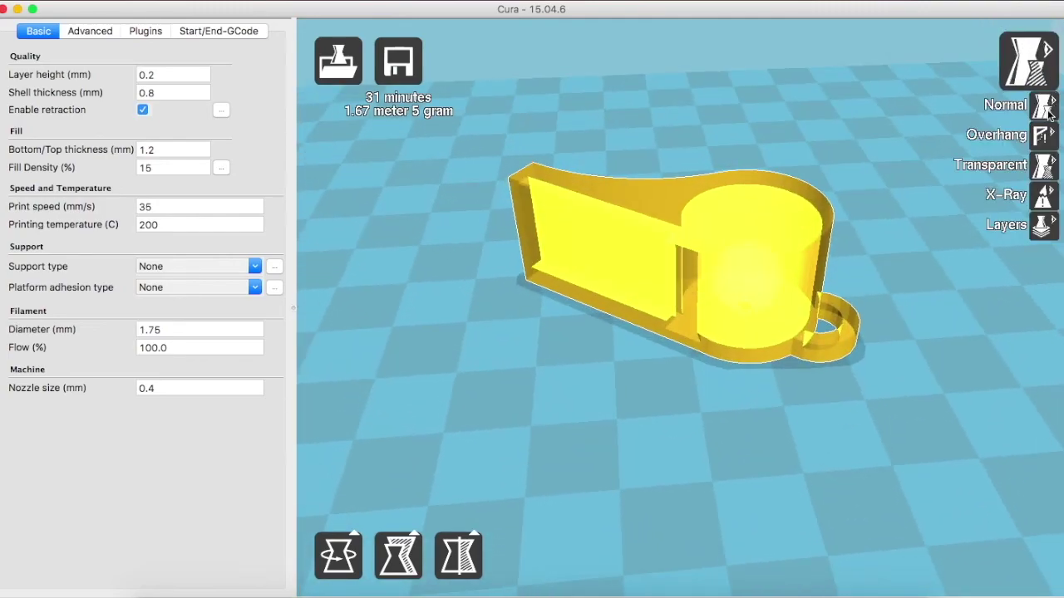
click(1044, 137)
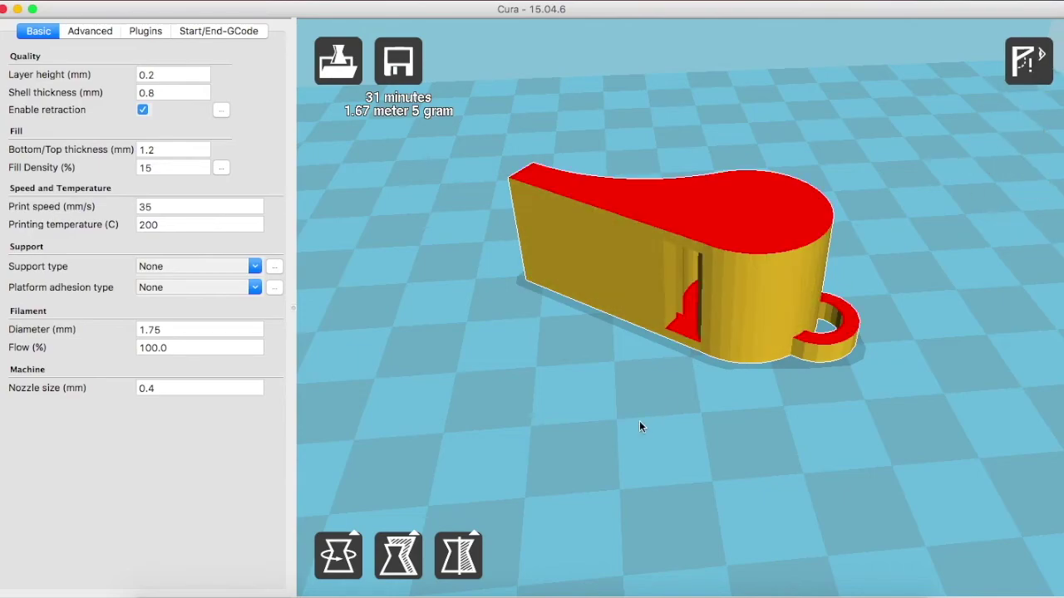
right_drag(639, 420, 676, 414)
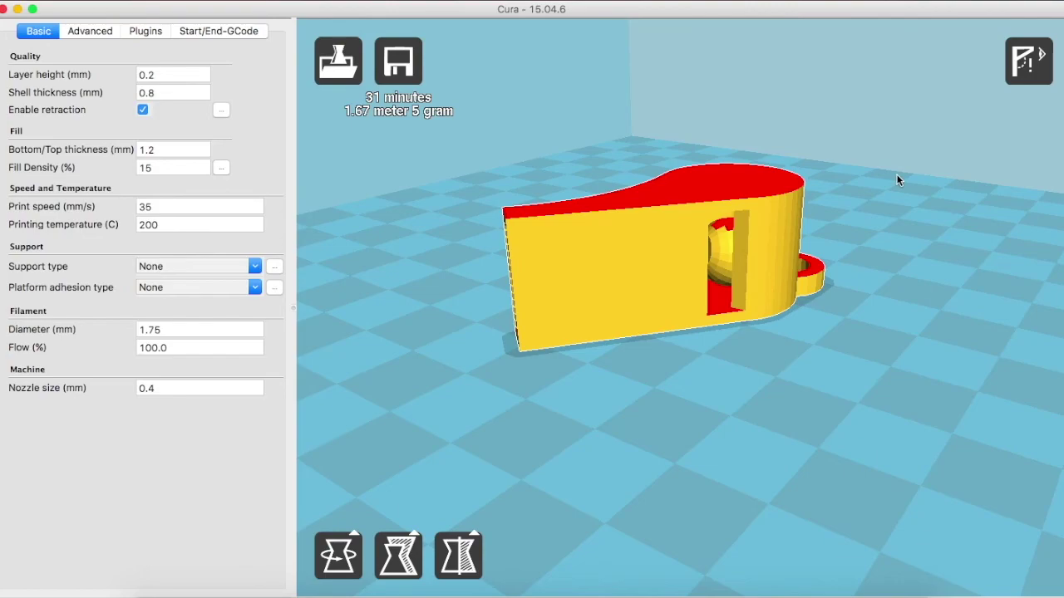
Step: Return the model display to the Normal view and delete the whistle from the build platform
click(1028, 65)
click(1042, 100)
key(Delete)
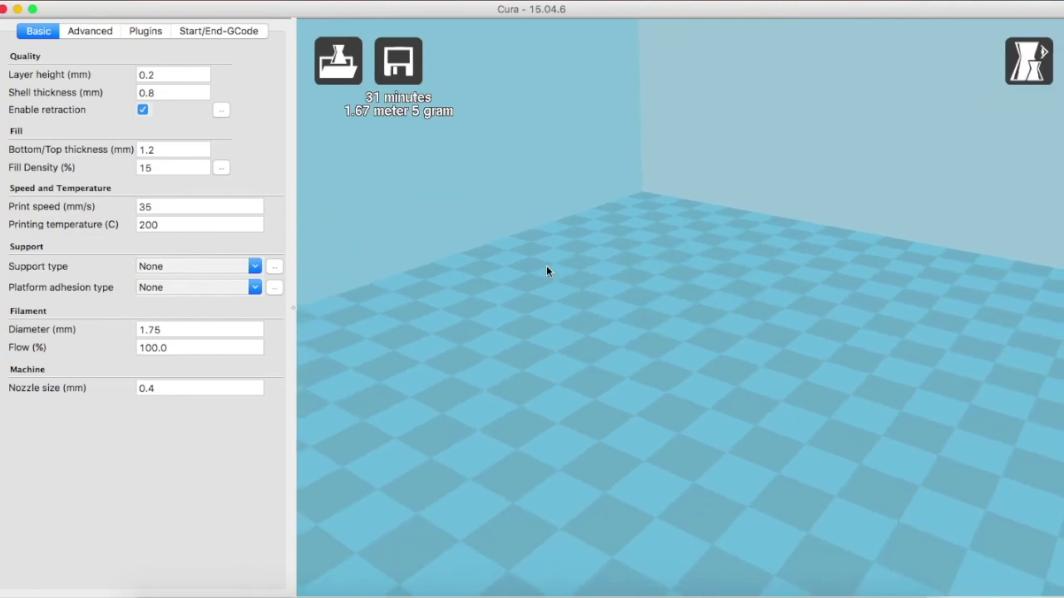
Step: Load the 5mm calibration steps STL model onto the build platform and view it from the side with the notch
click(338, 61)
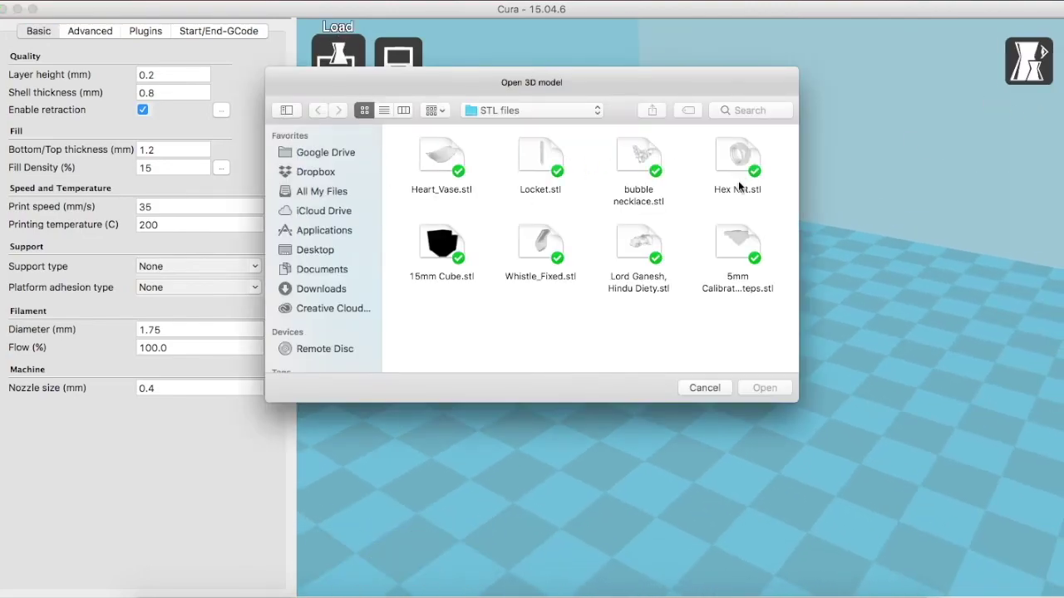
click(738, 242)
double_click(738, 243)
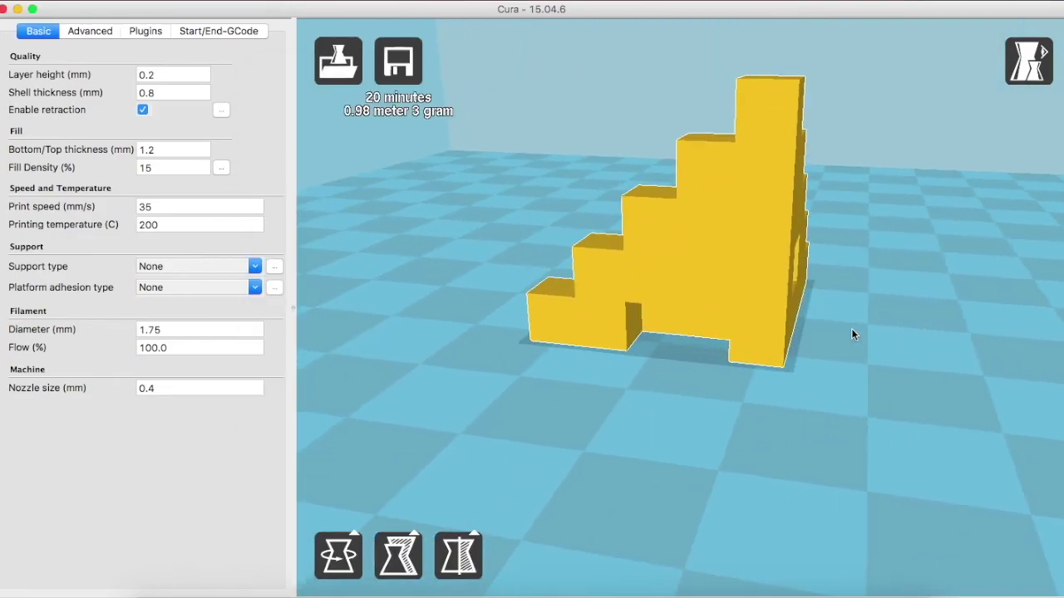
mouse_move(851, 328)
right_down()
mouse_move(876, 305)
mouse_move(872, 320)
right_up()
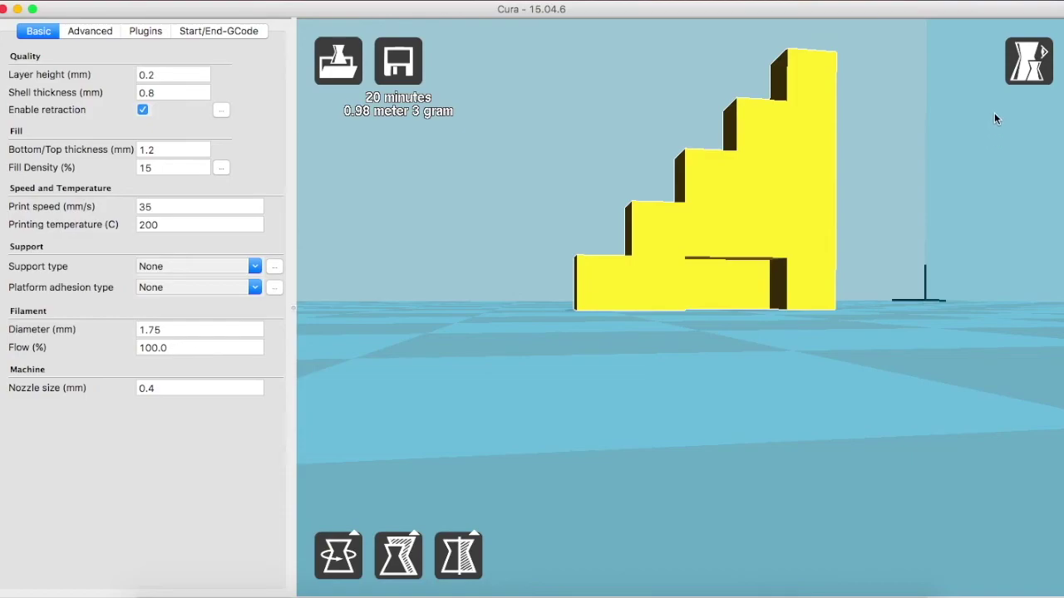
Step: Switch the model display to the Overhang view and examine the calibration steps' underside and side openings up close
click(1029, 60)
click(1042, 135)
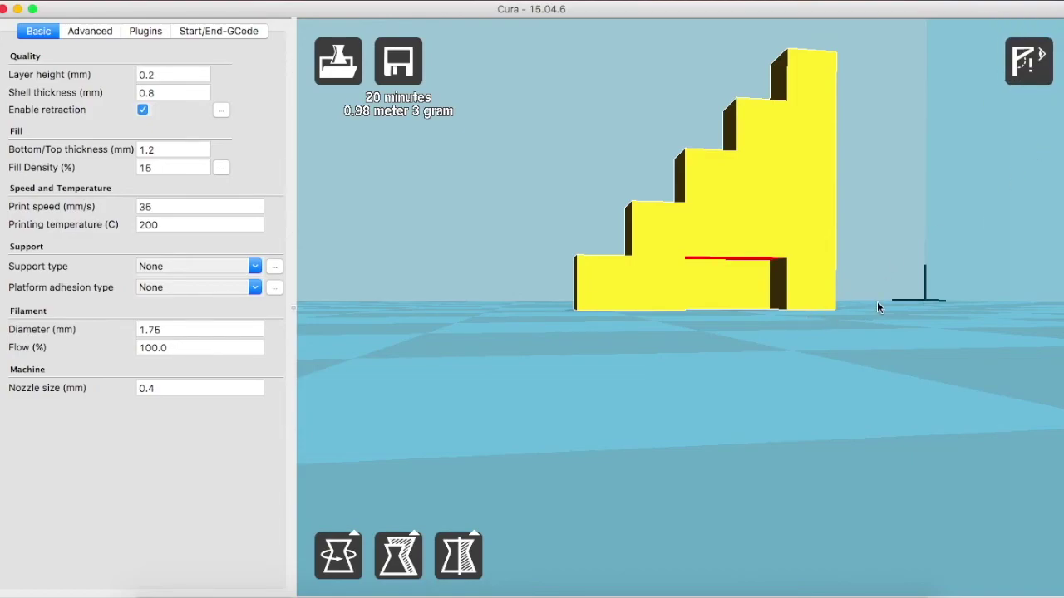
scroll(877, 308, up, 5)
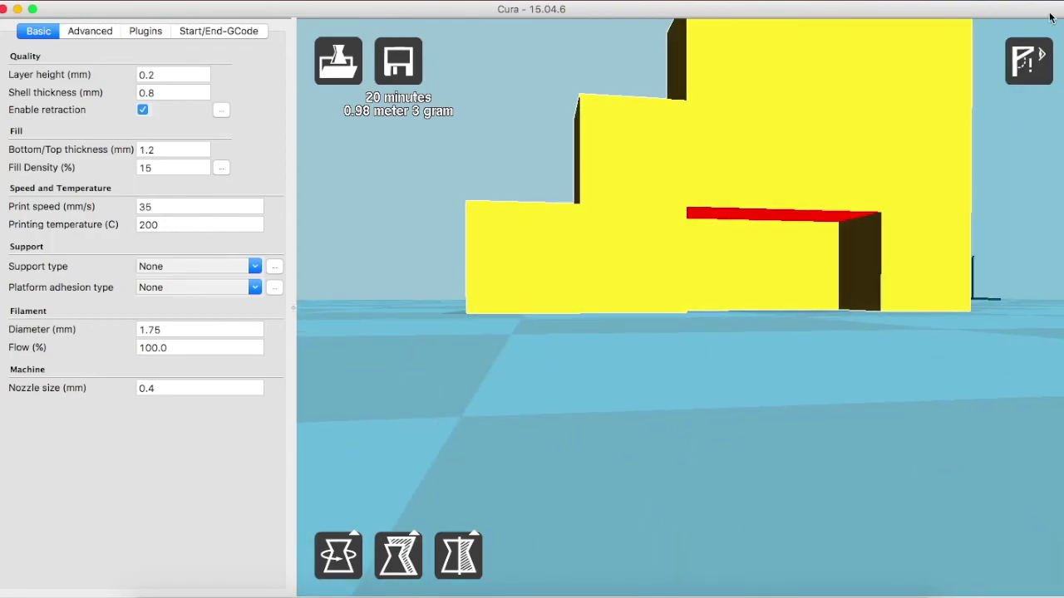
right_drag(790, 319, 794, 315)
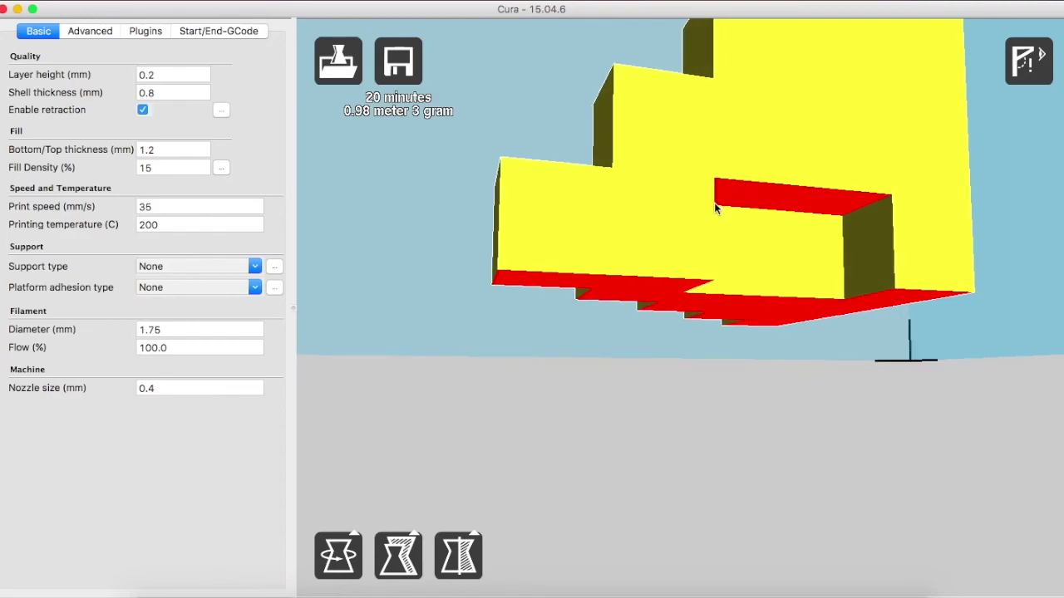
right_drag(992, 250, 926, 282)
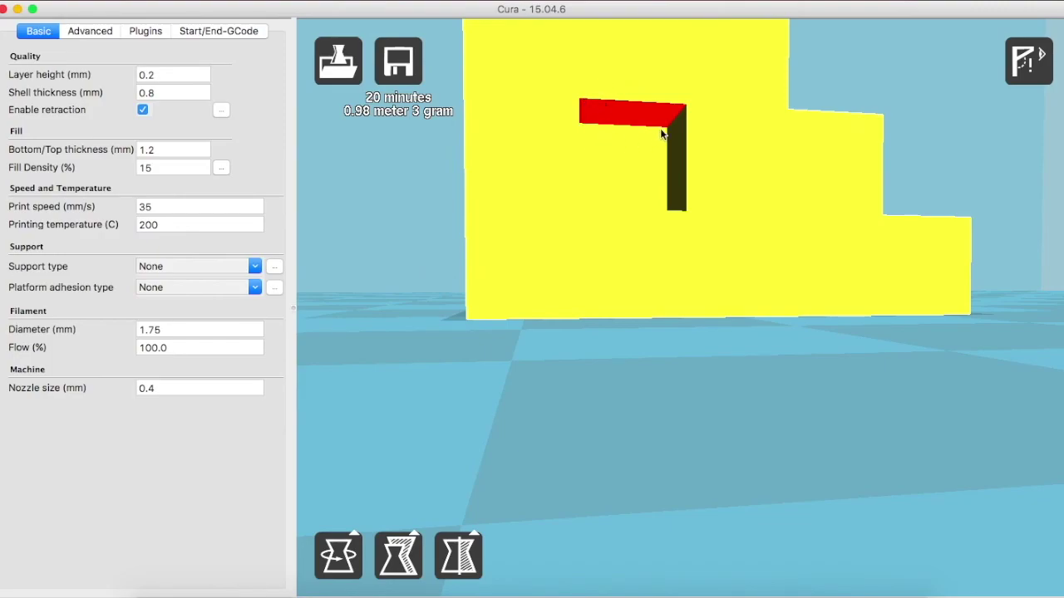
Step: Compare the side opening's overhang by switching the display to Normal and back to the Overhang view
click(1031, 62)
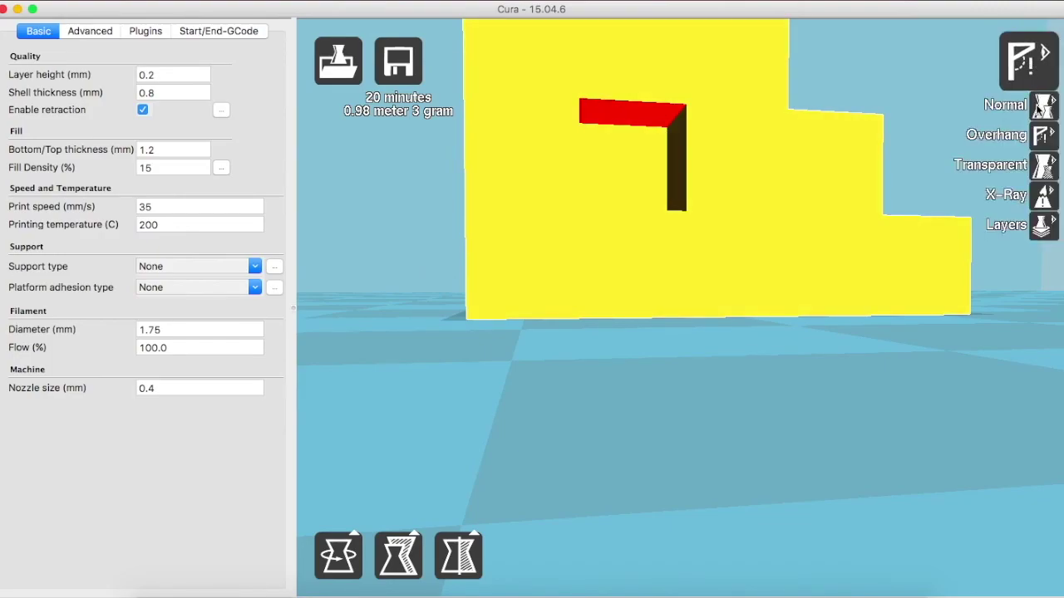
click(1040, 107)
click(1029, 62)
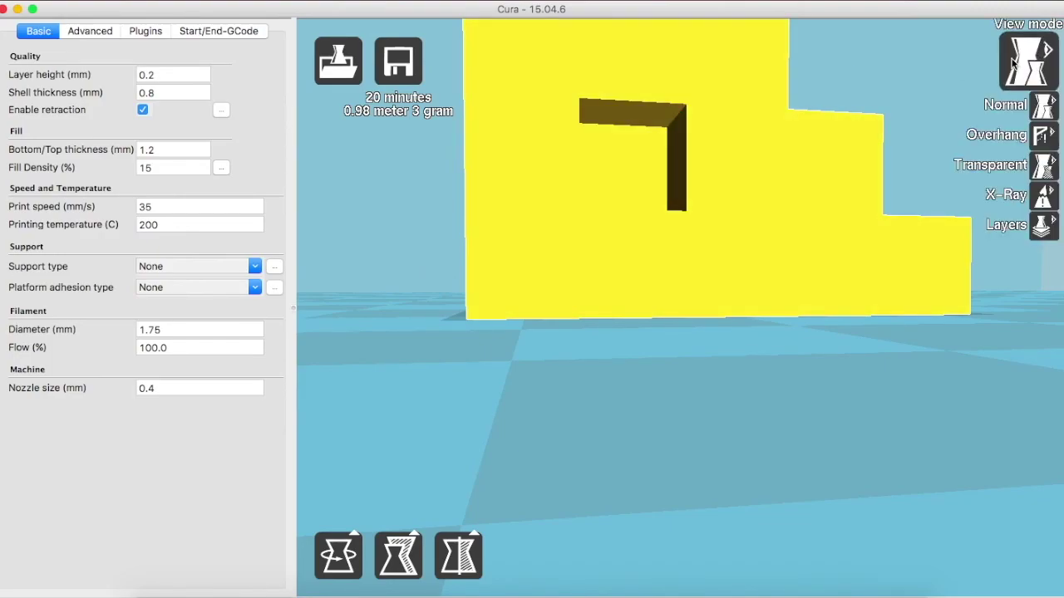
click(1042, 135)
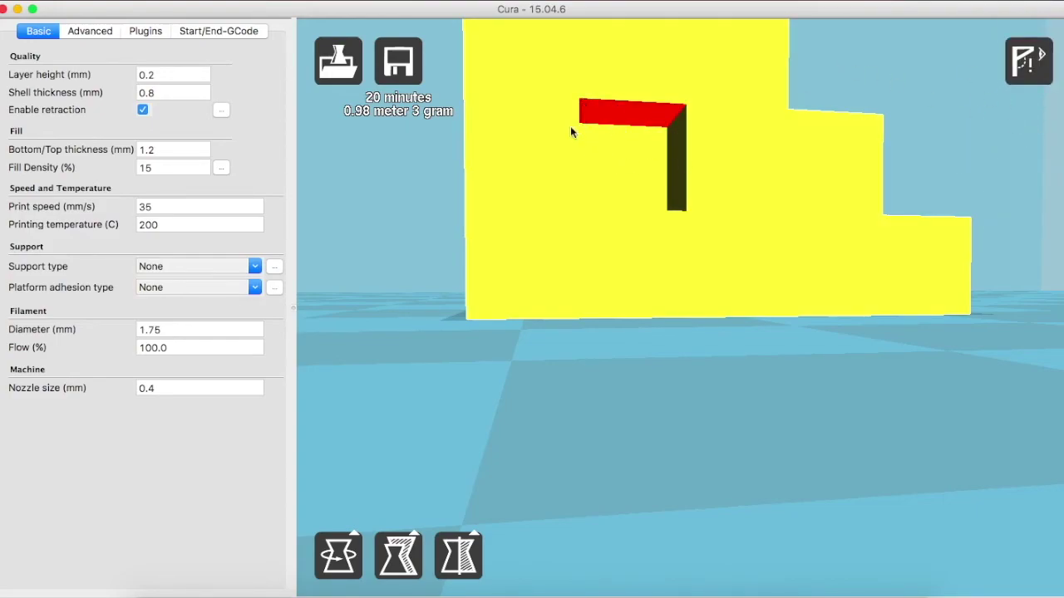
Step: View the stepped front of the calibration model, and return the model display to the Normal view
scroll(675, 403, down, 5)
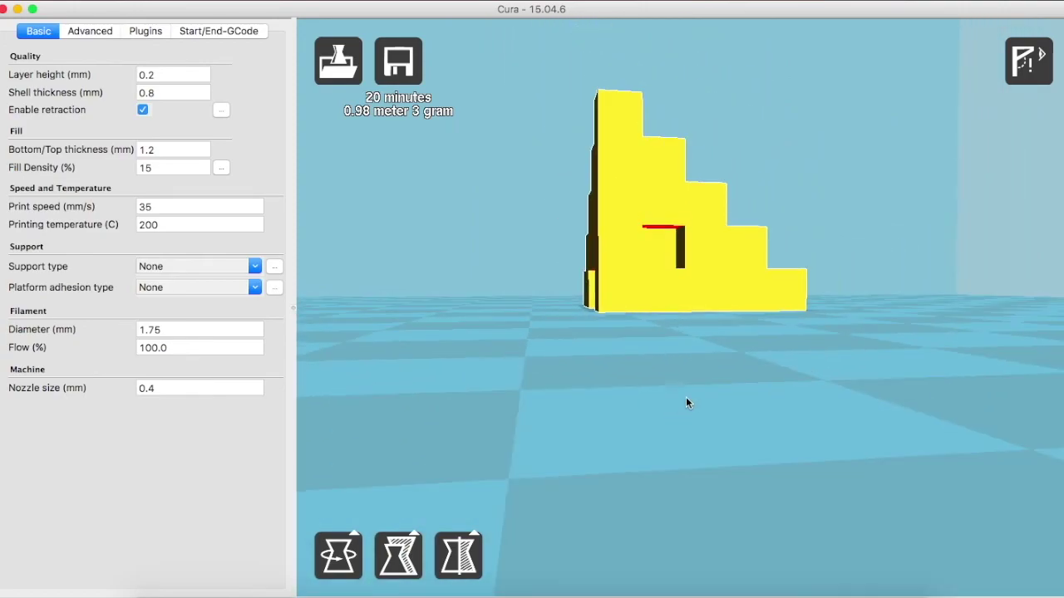
right_drag(839, 328, 756, 349)
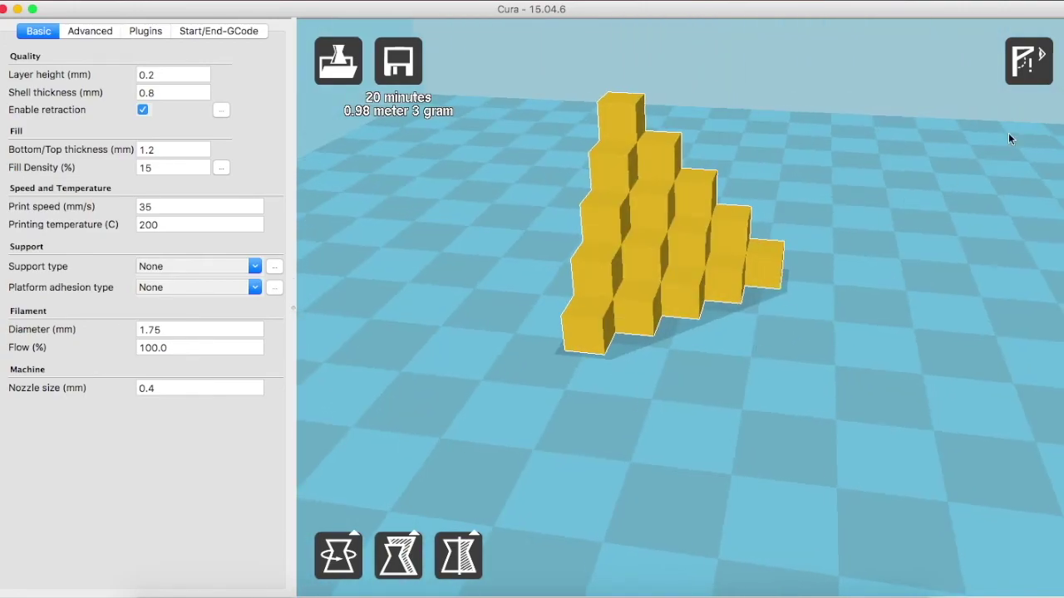
click(1028, 79)
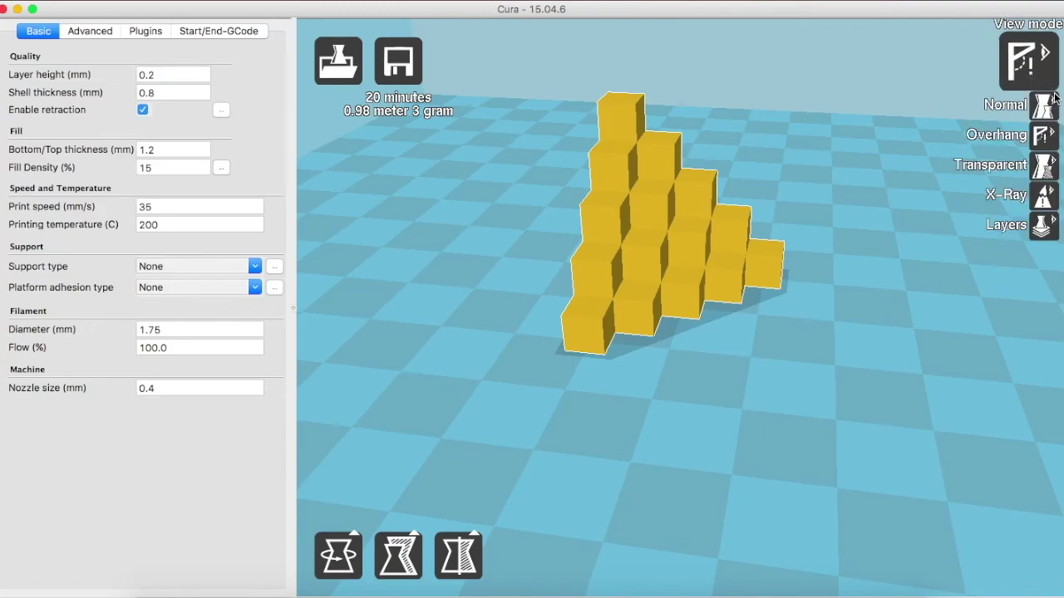
click(1044, 110)
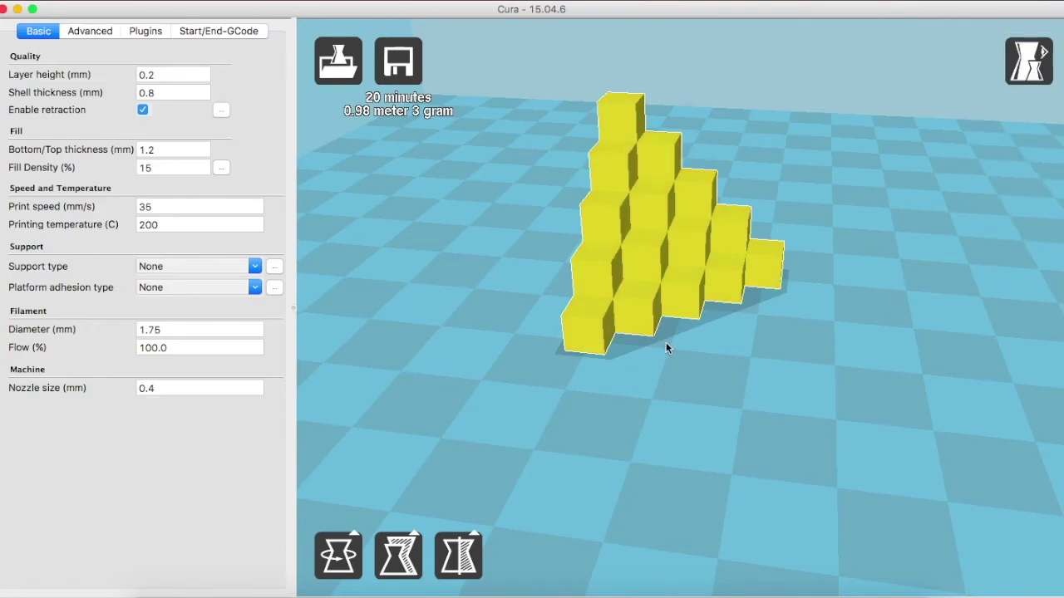
Step: Examine the calibration steps model up close and its placement within the whole build volume
scroll(656, 362, up, 3)
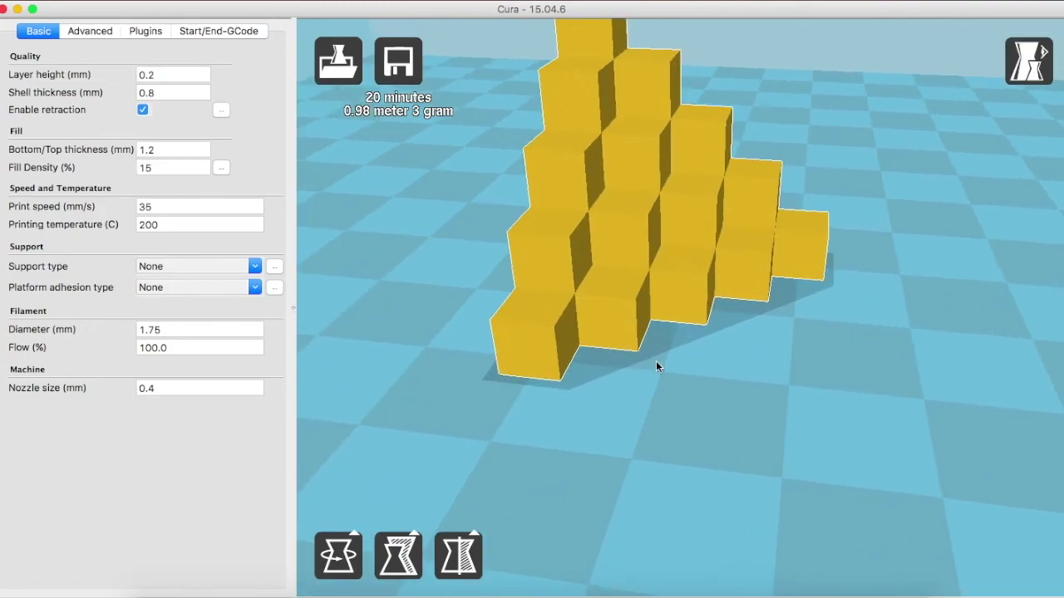
scroll(656, 367, up, 2)
scroll(656, 367, down, 5)
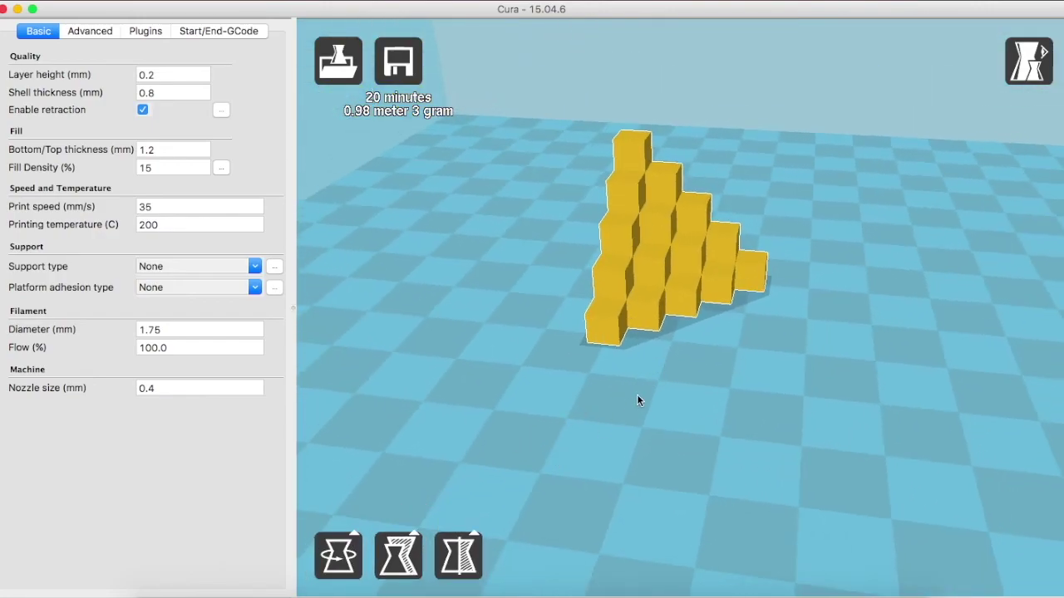
scroll(637, 397, up, 6)
scroll(636, 404, down, 8)
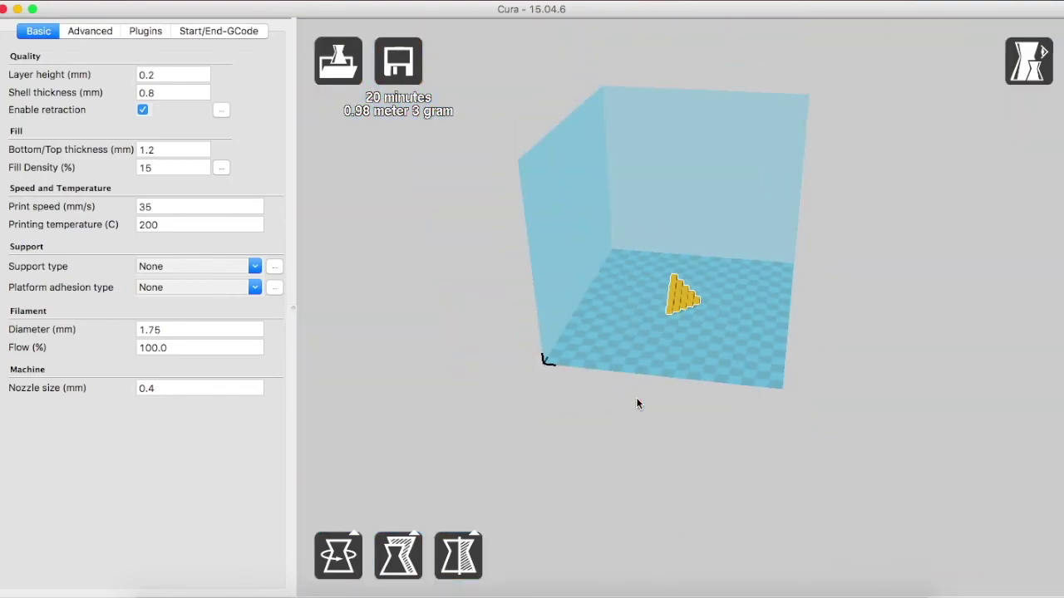
scroll(611, 358, up, 4)
right_drag(611, 359, 629, 358)
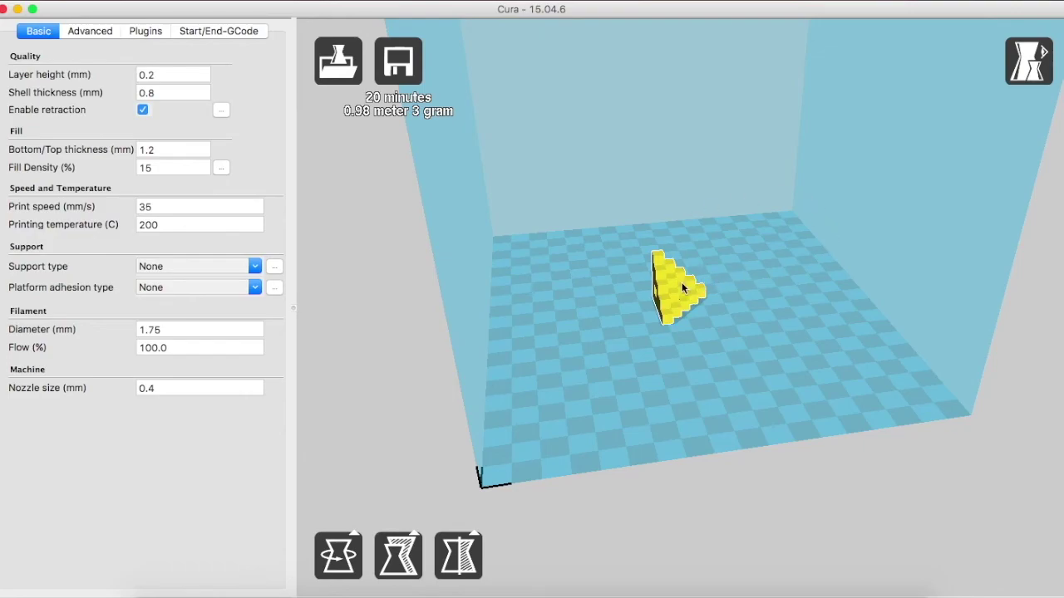
Step: Try rotating the calibration steps model about its rotation rings to tilt it off the platform, and reset its rotation
scroll(681, 287, up, 2)
scroll(679, 285, up, 1)
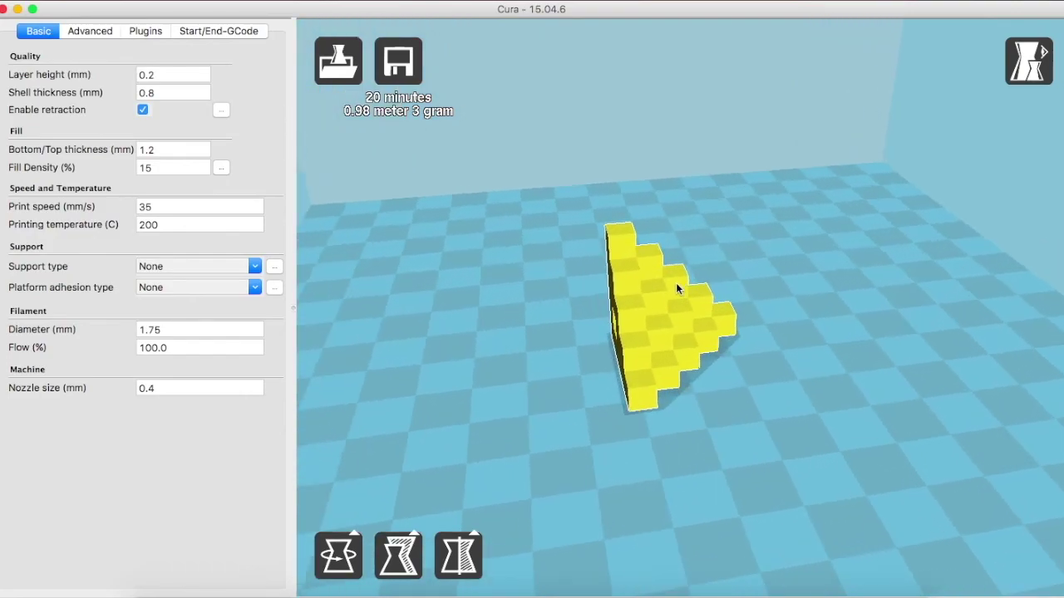
click(344, 555)
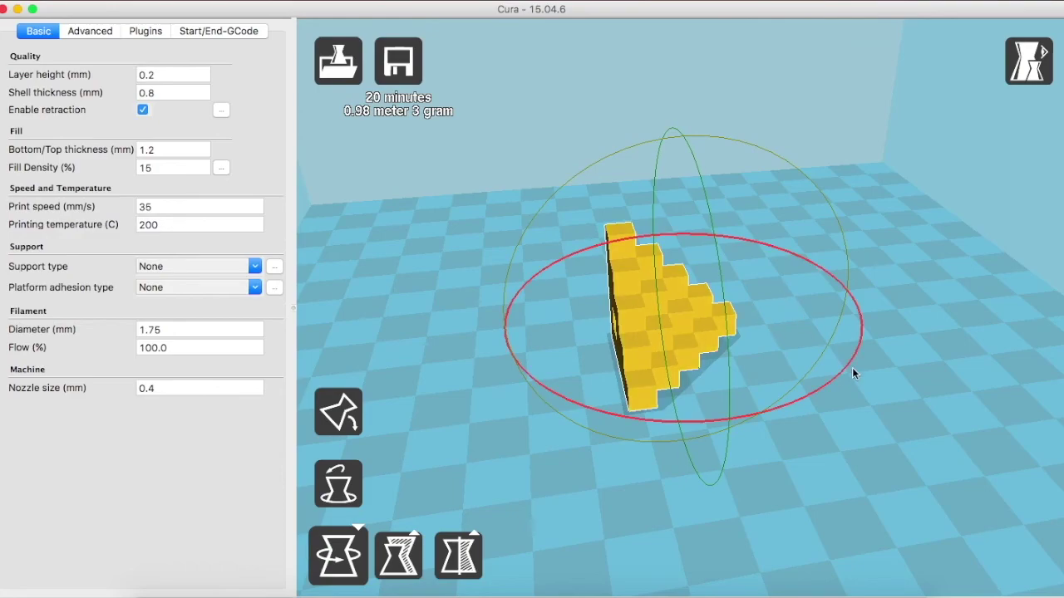
mouse_move(850, 363)
mouse_down()
mouse_move(846, 374)
mouse_move(759, 411)
mouse_move(888, 295)
mouse_move(863, 354)
mouse_up()
drag(807, 175, 777, 183)
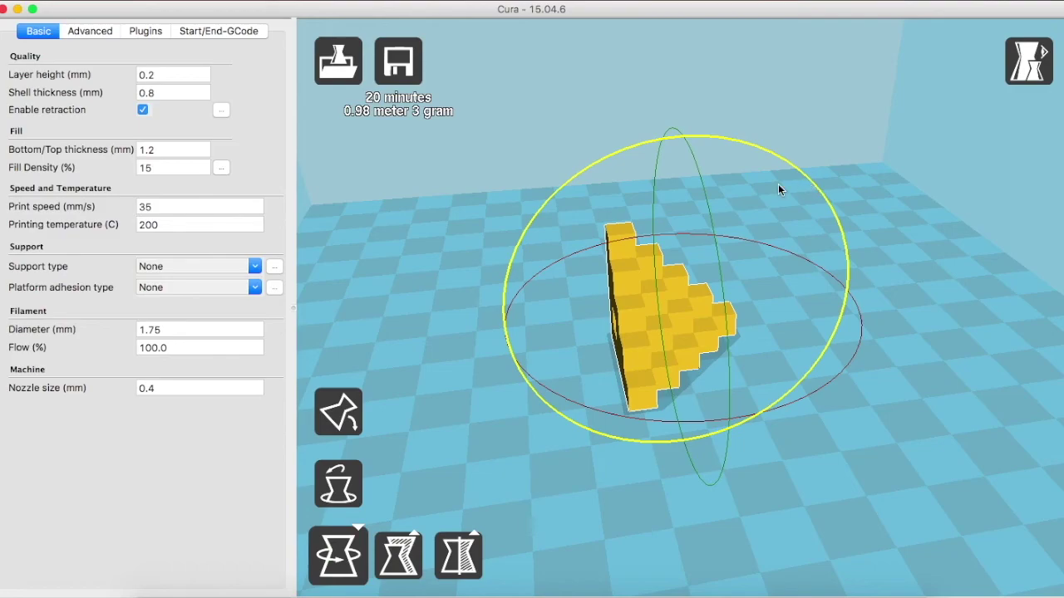
drag(698, 180, 701, 206)
mouse_move(795, 170)
mouse_down()
mouse_move(842, 226)
mouse_move(841, 266)
mouse_move(831, 202)
mouse_move(803, 170)
mouse_up()
drag(794, 166, 728, 127)
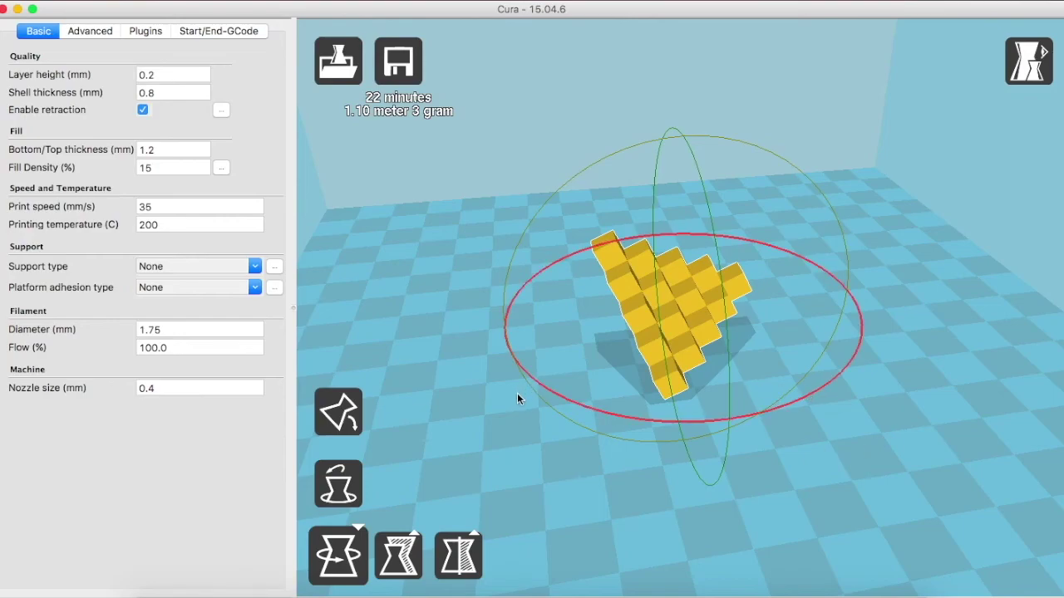
click(347, 482)
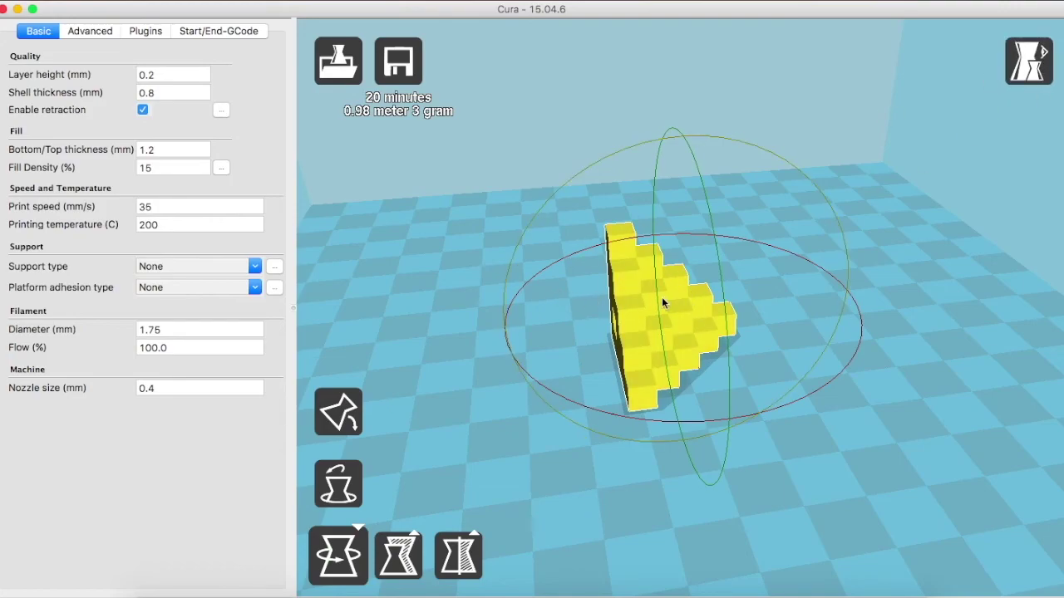
Step: Tilt the calibration steps model slightly about the yellow rotation ring in fine increments, and deselect it
drag(843, 226, 839, 219)
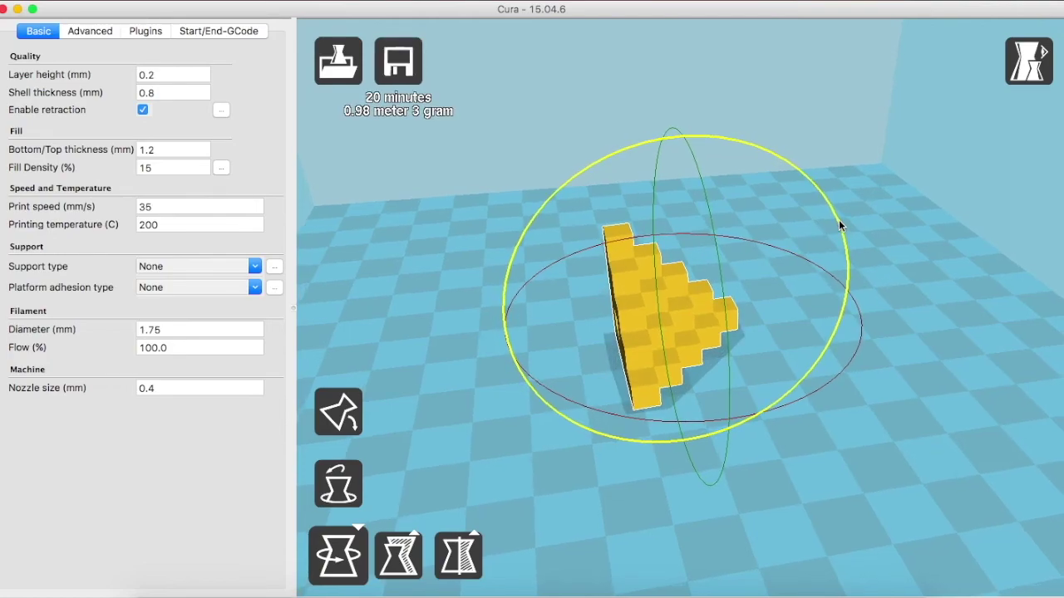
click(838, 220)
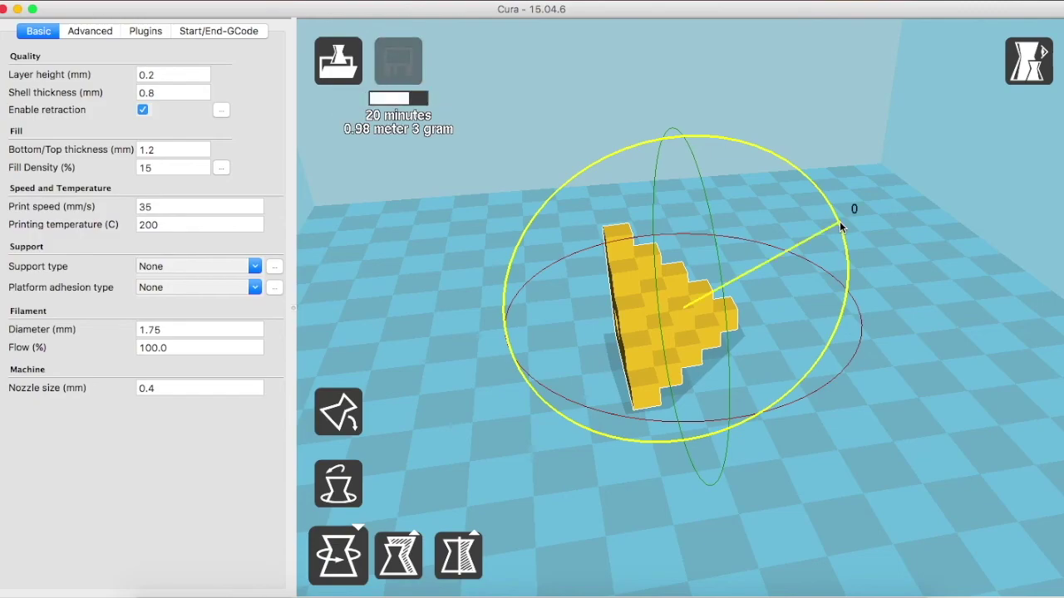
drag(840, 221, 842, 225)
click(650, 472)
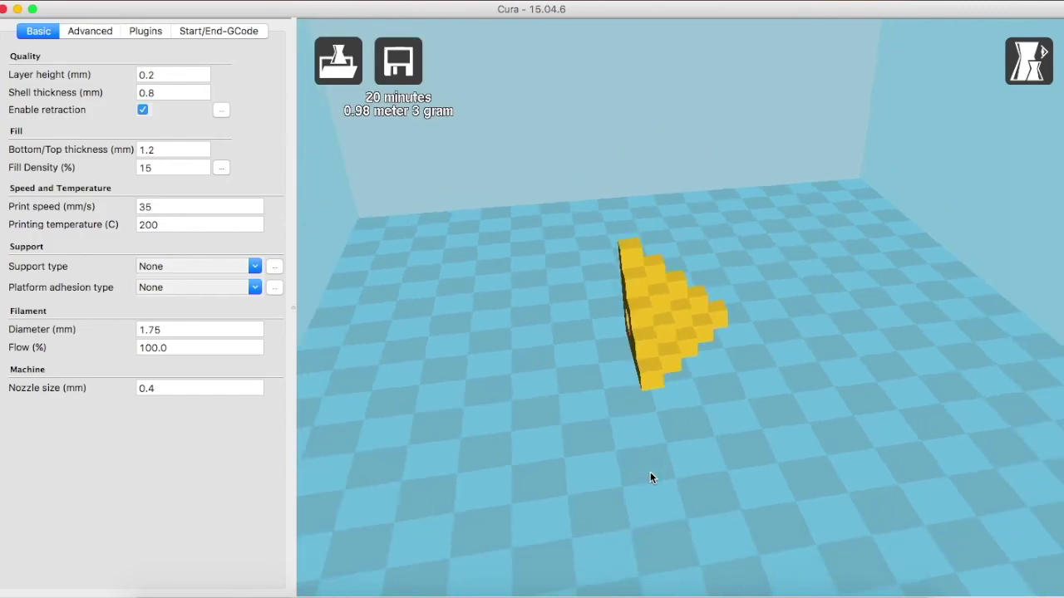
Step: Switch the model display to the Layers view and show only layer 1 of the tilted model up close
scroll(647, 451, up, 3)
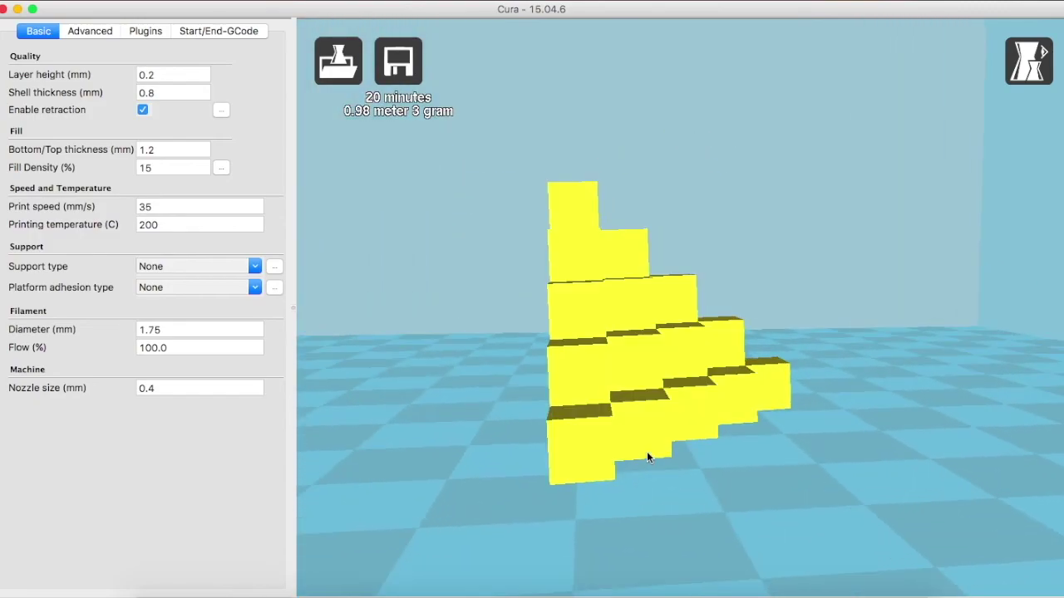
right_drag(769, 472, 729, 495)
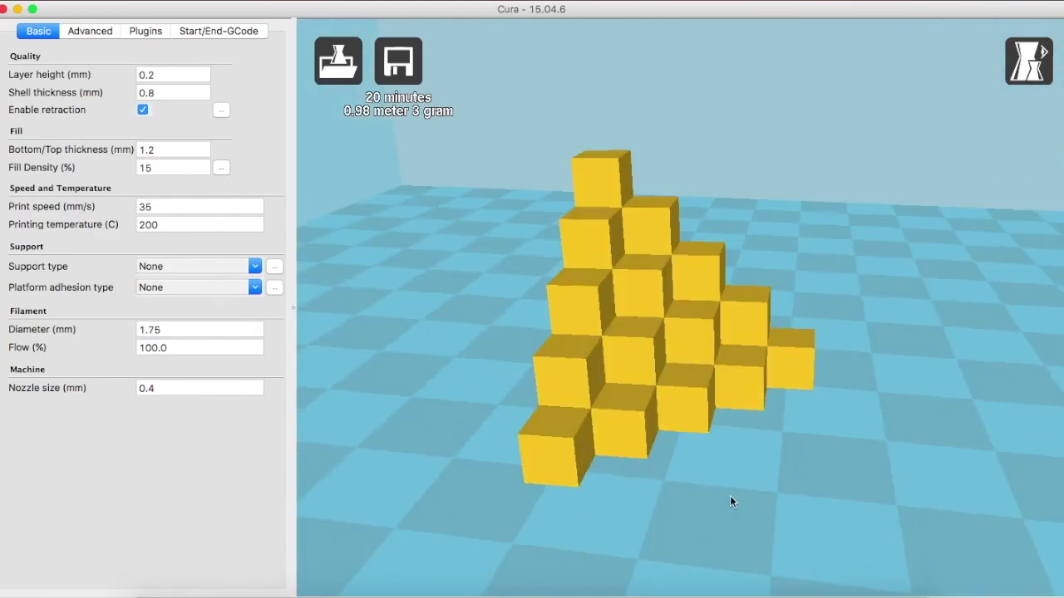
scroll(730, 495, up, 3)
scroll(729, 496, down, 8)
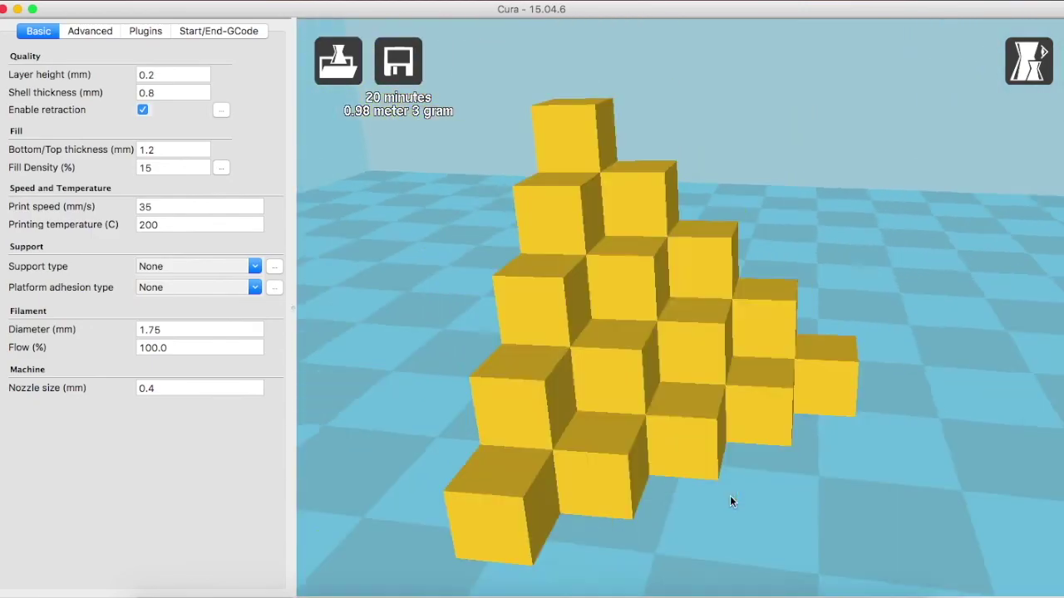
right_drag(577, 420, 591, 423)
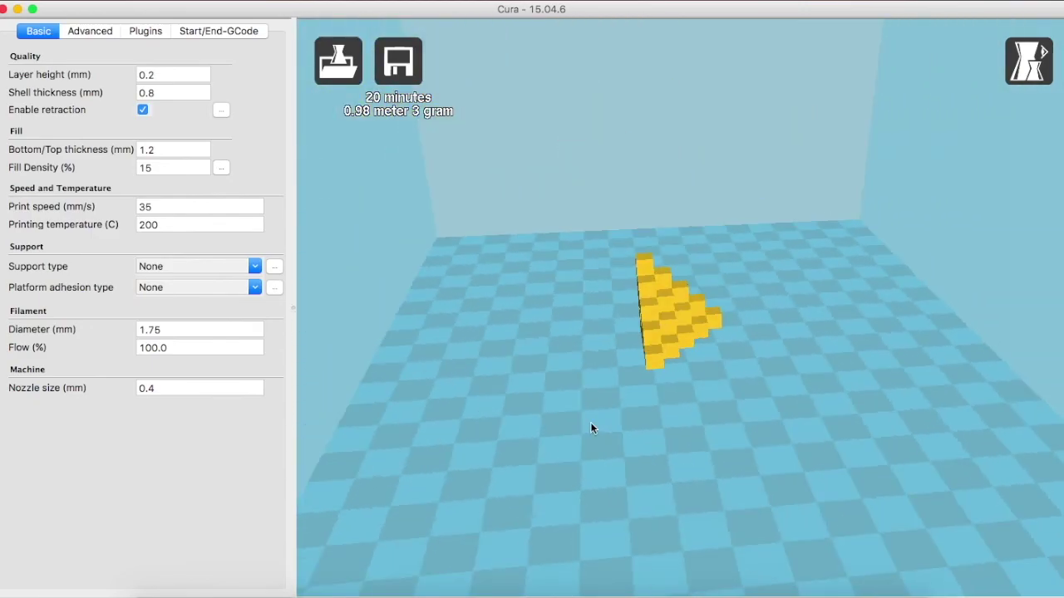
click(1028, 63)
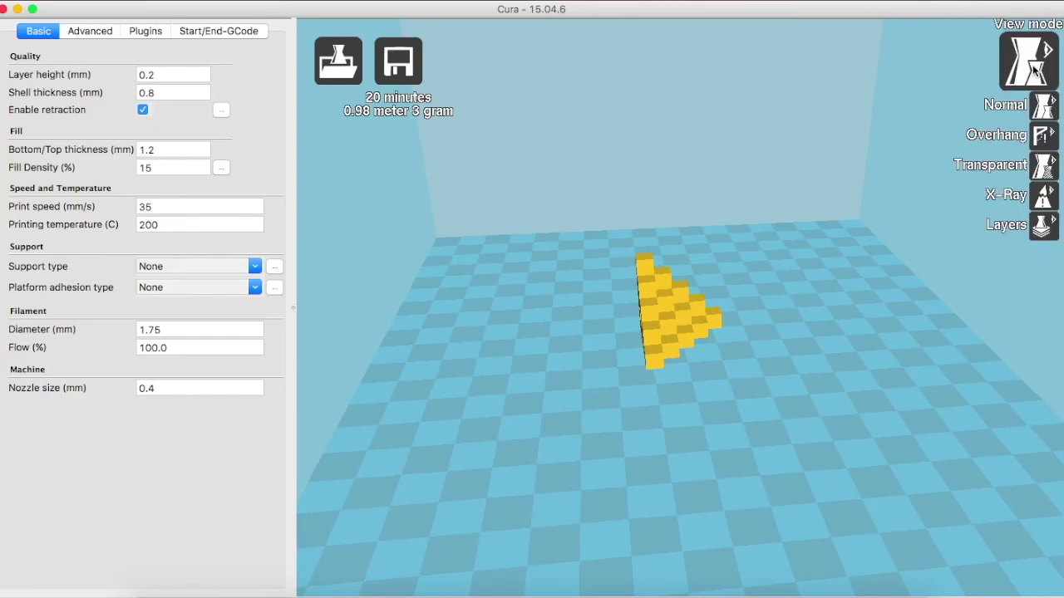
click(1039, 224)
scroll(736, 359, up, 1)
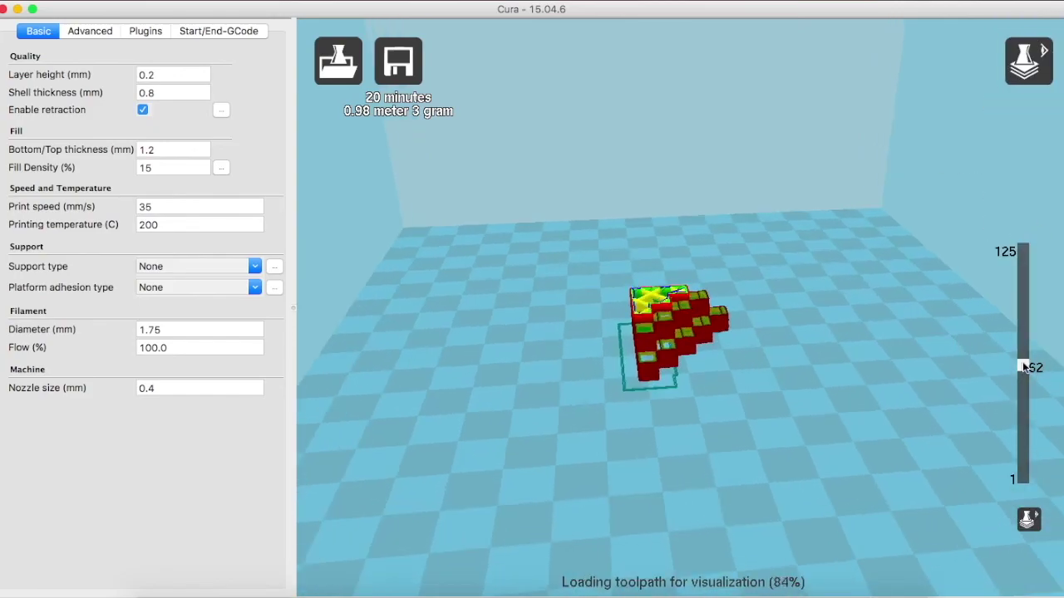
drag(1022, 353, 1044, 492)
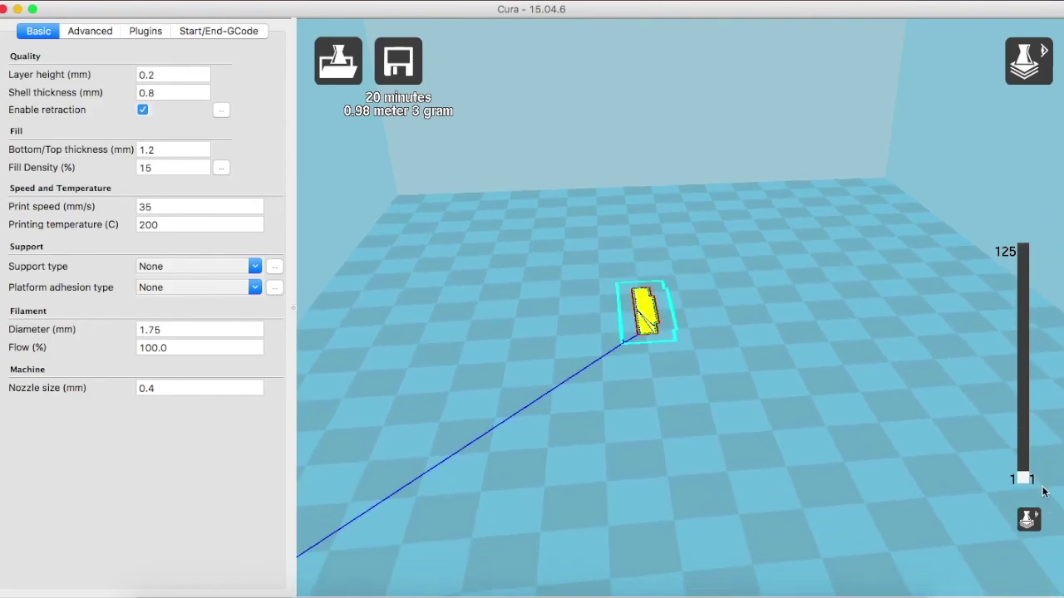
scroll(746, 283, up, 5)
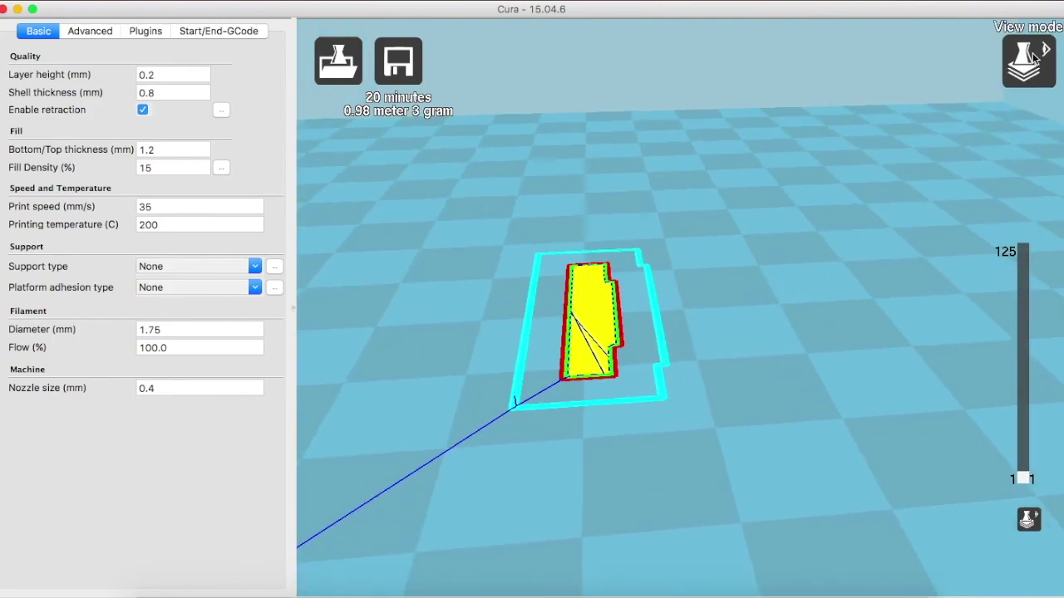
Step: Return the model display to the Normal view and examine the tilted model's underside from below the platform
click(1033, 56)
click(1039, 106)
scroll(785, 226, up, 3)
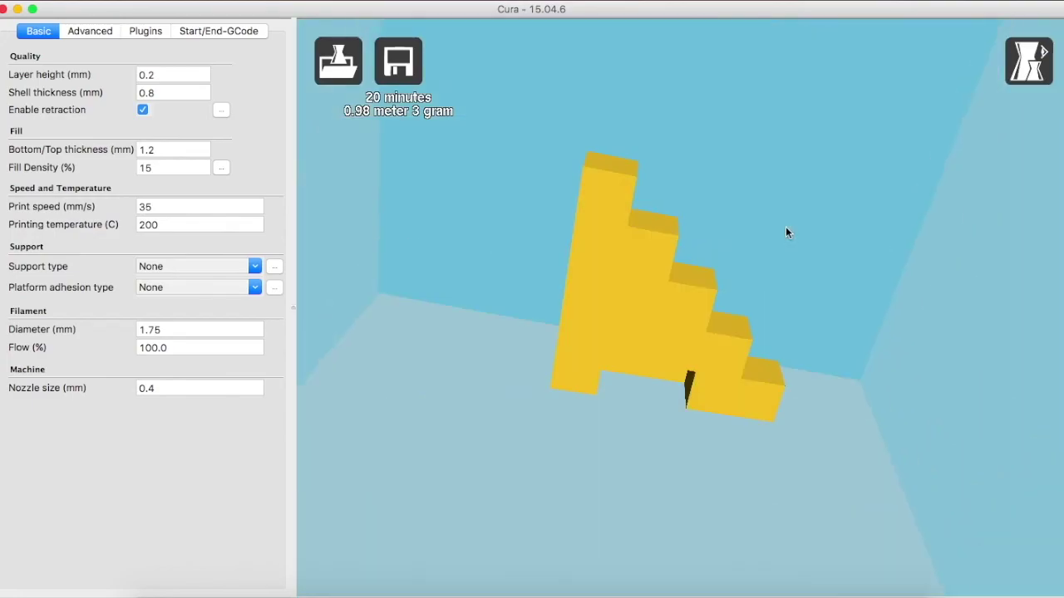
mouse_move(785, 226)
right_down()
mouse_move(785, 205)
mouse_move(782, 223)
right_up()
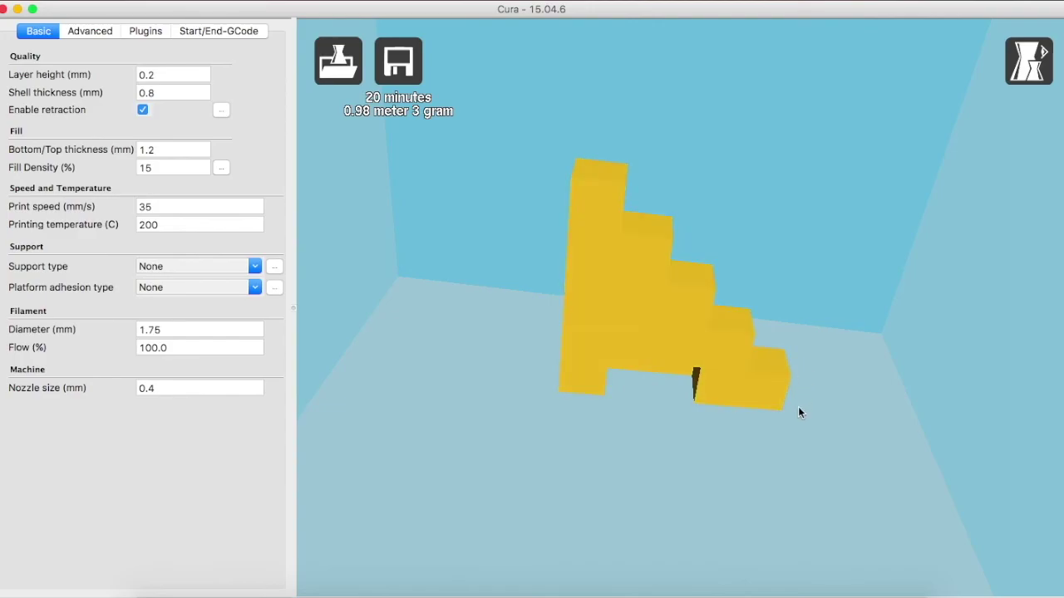
Step: Check the first layer's contact area from below in the Layers view, and switch back to the Normal view
click(1028, 79)
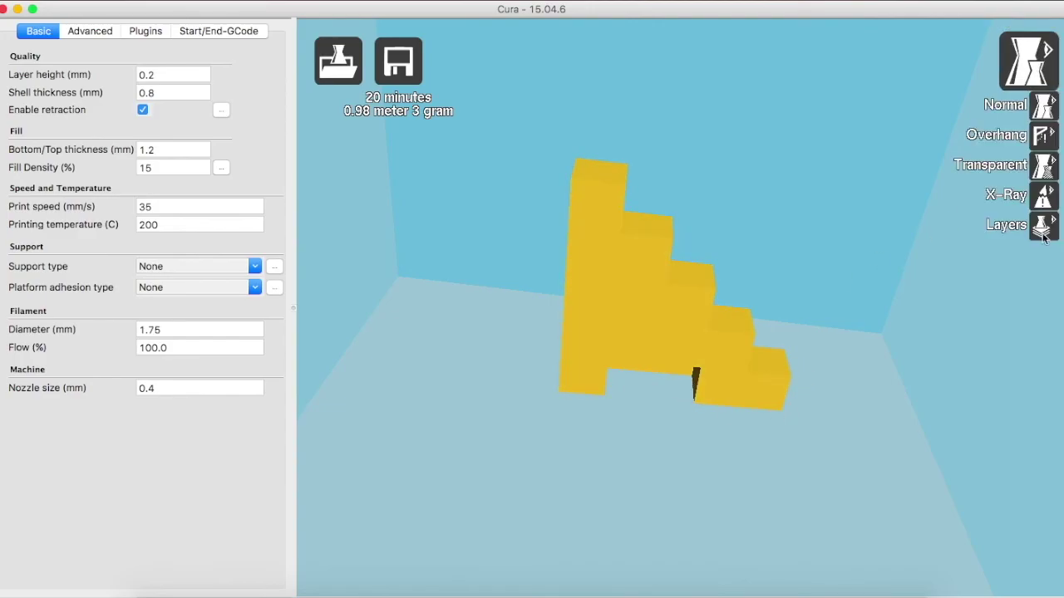
click(1043, 226)
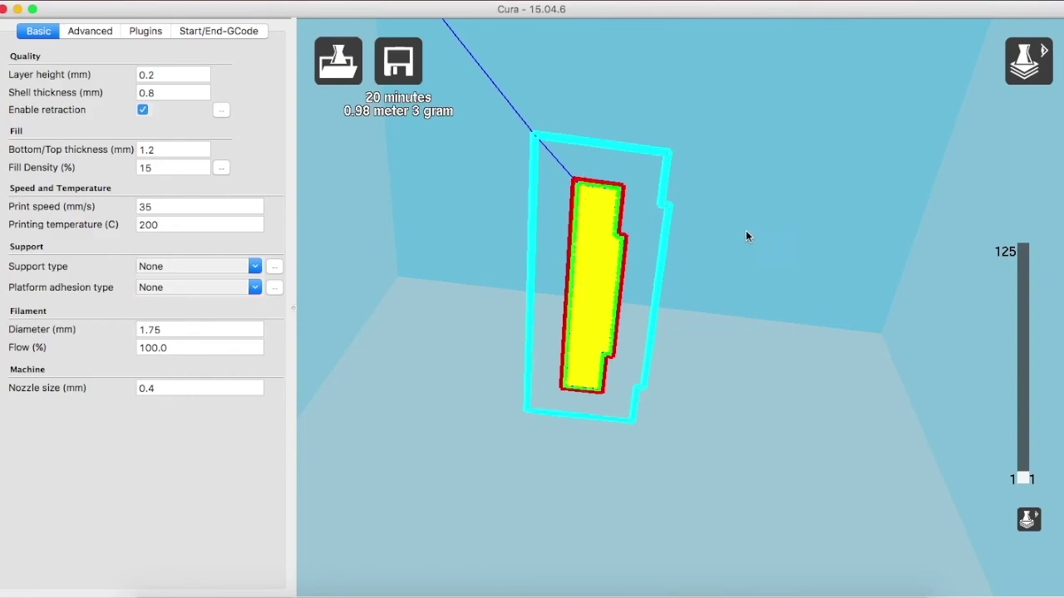
click(1028, 62)
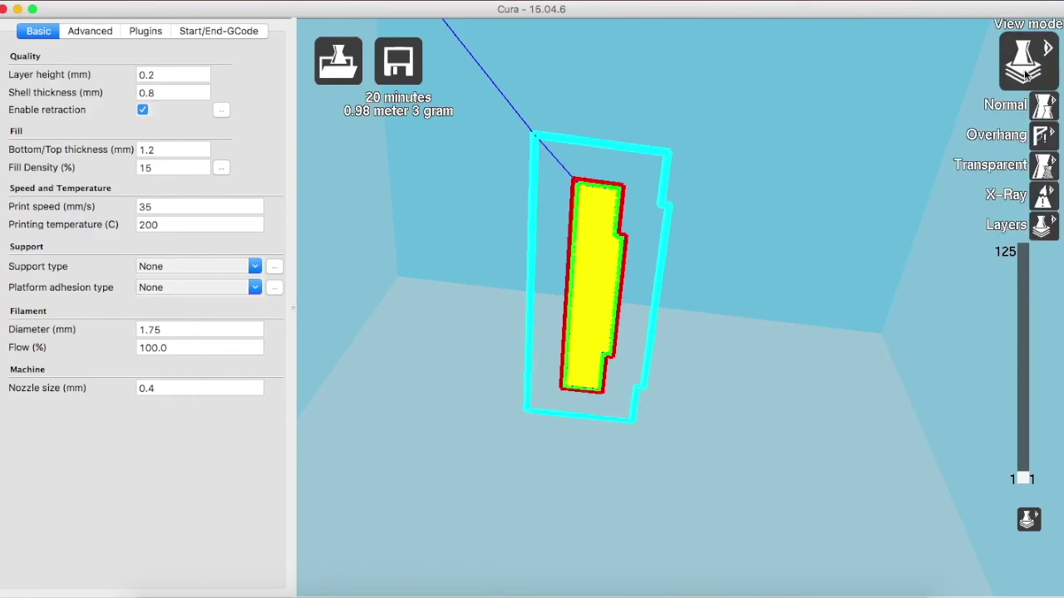
click(1038, 108)
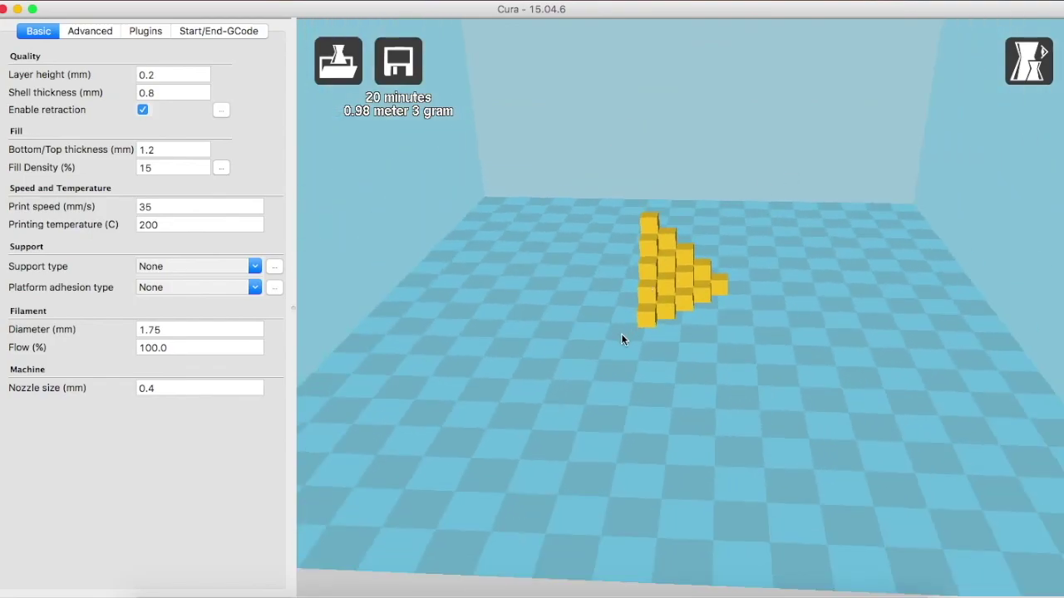
Step: Select the tilted calibration steps model and lay it flat on the build platform
click(679, 262)
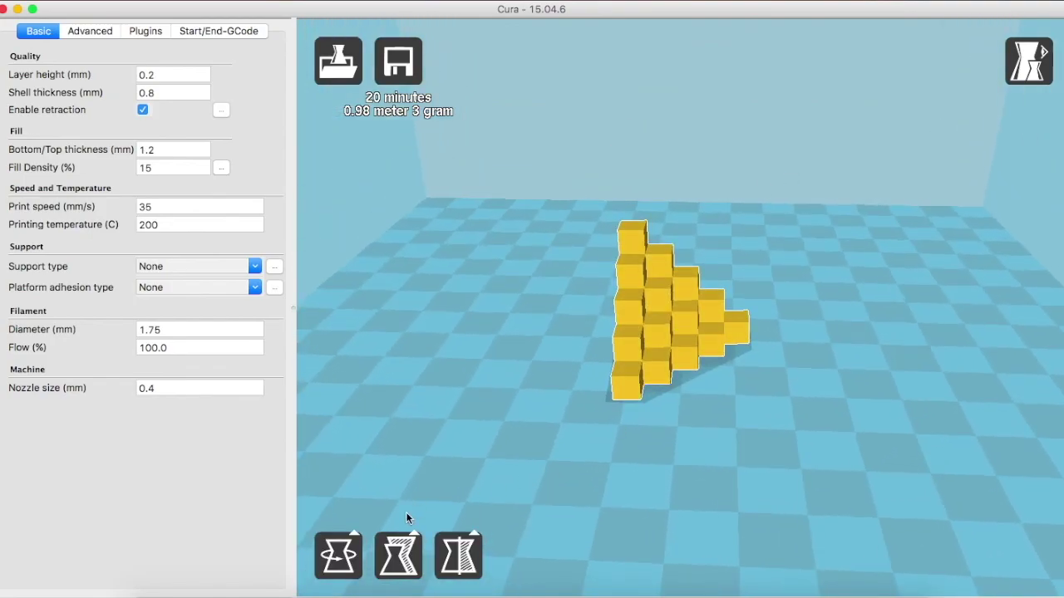
click(347, 541)
click(352, 412)
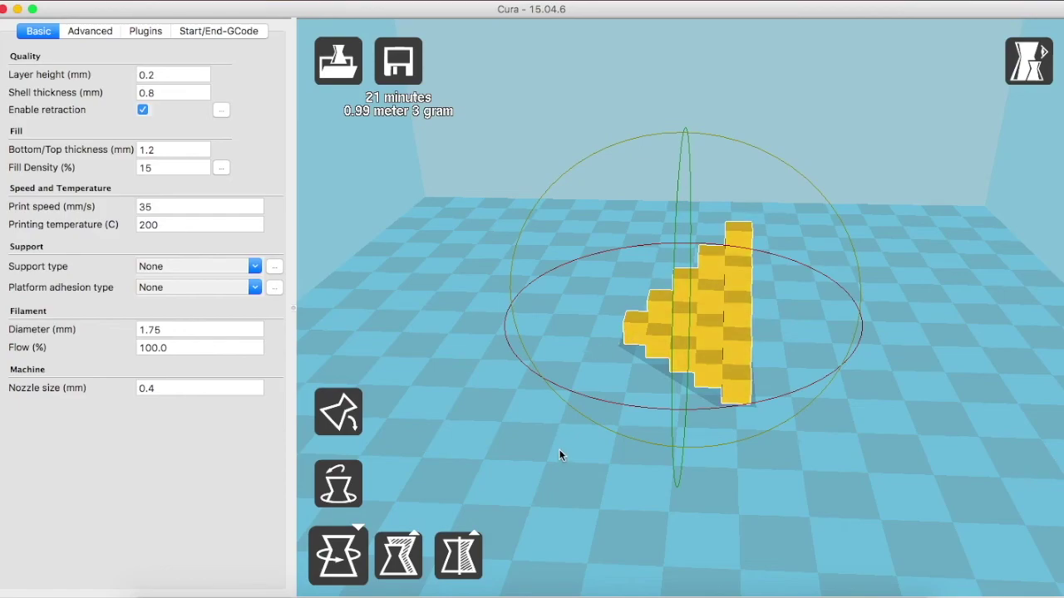
Step: Inspect the laid-flat model's first layer from above in the Layers view, and return to the Normal view
click(1052, 75)
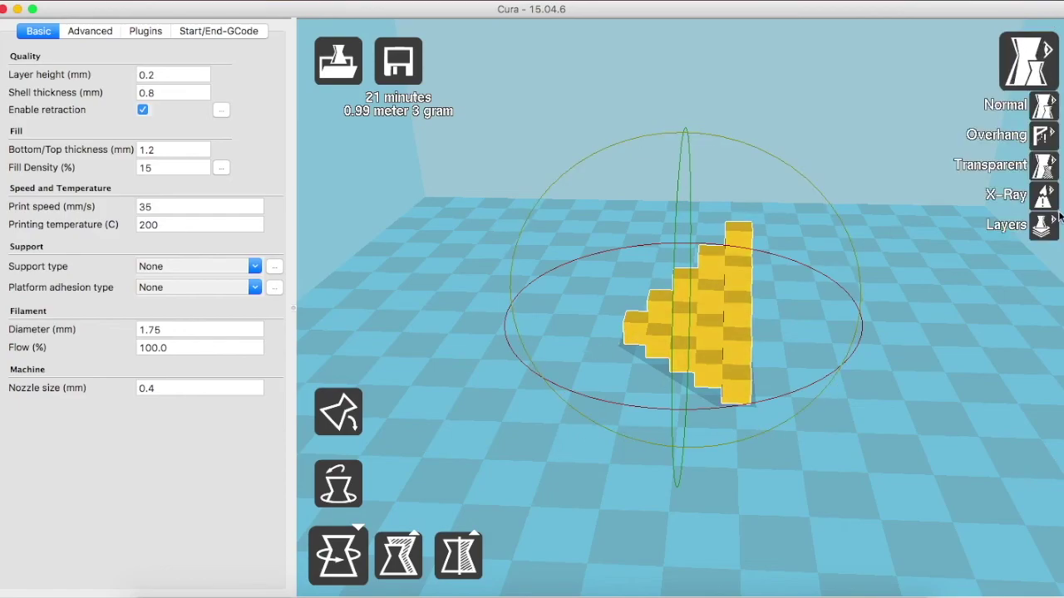
click(1046, 233)
right_drag(825, 308, 820, 344)
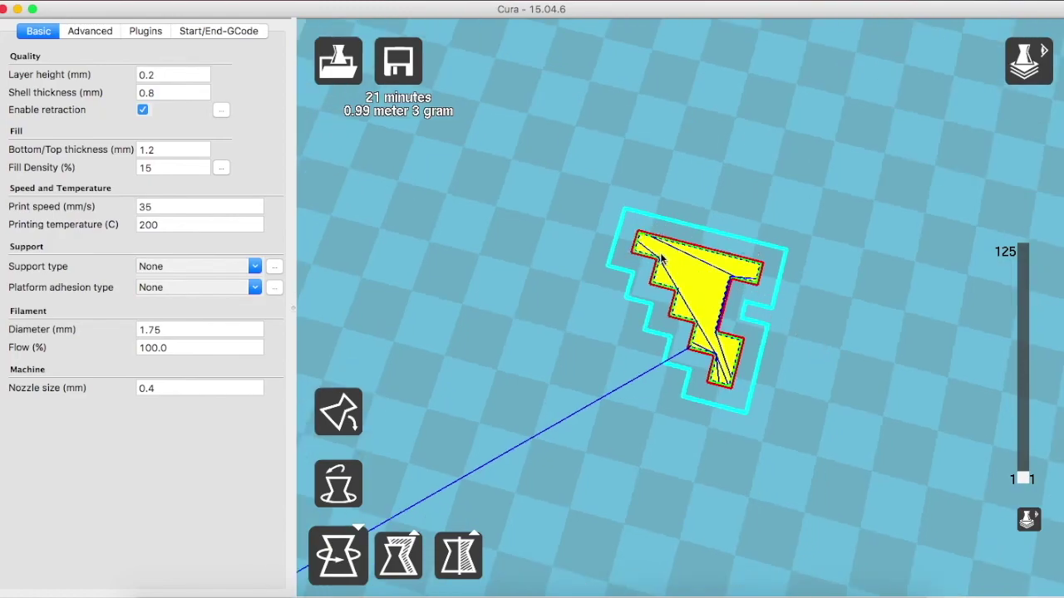
click(1044, 72)
click(1045, 105)
right_drag(803, 330, 796, 302)
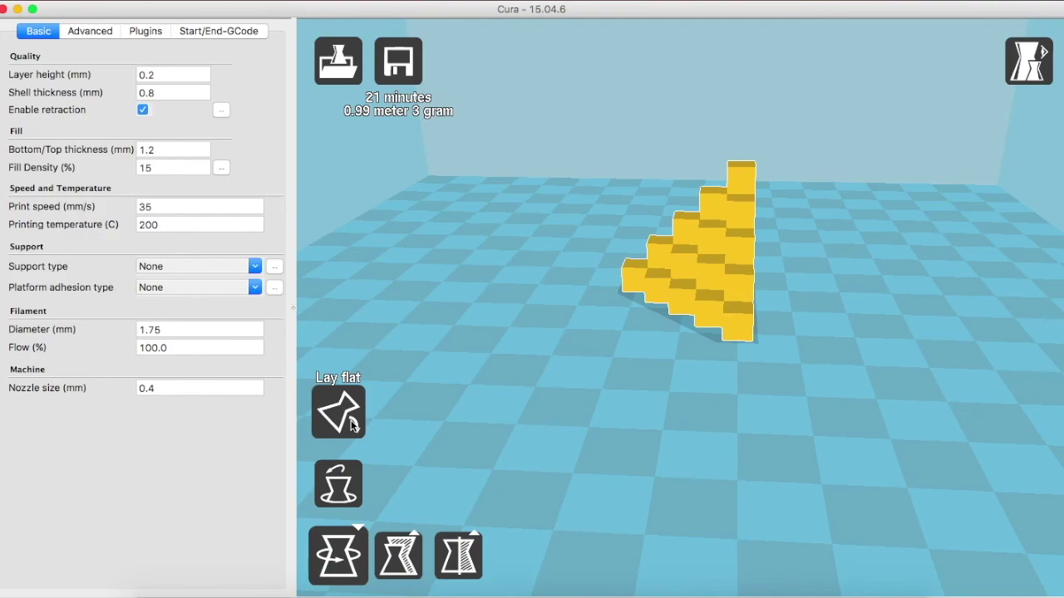
scroll(574, 443, down, 2)
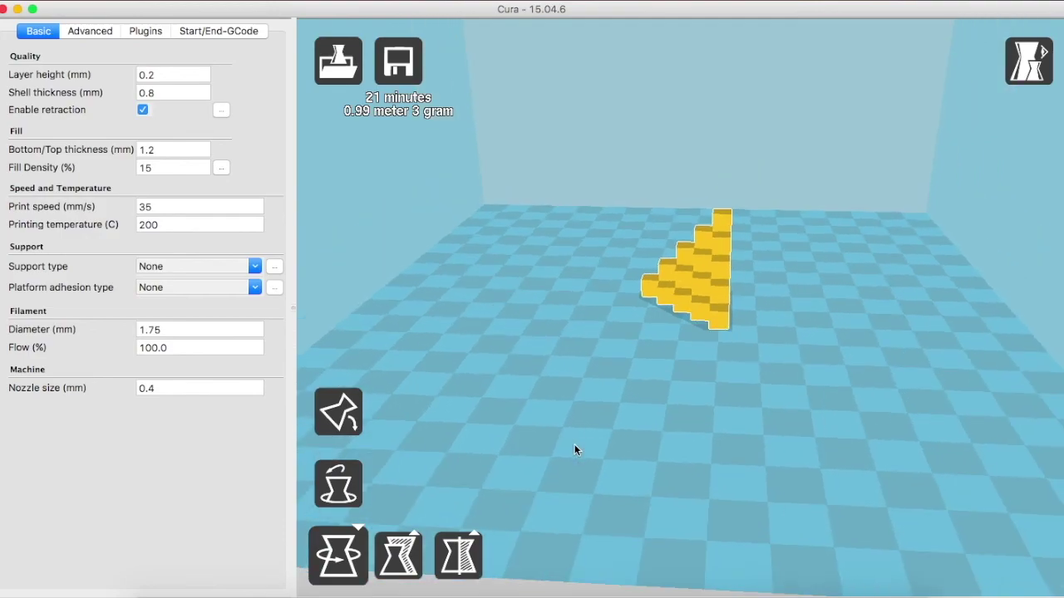
Step: Try scaling the calibration steps model uniformly by a factor of 2, and reset its scale
click(407, 552)
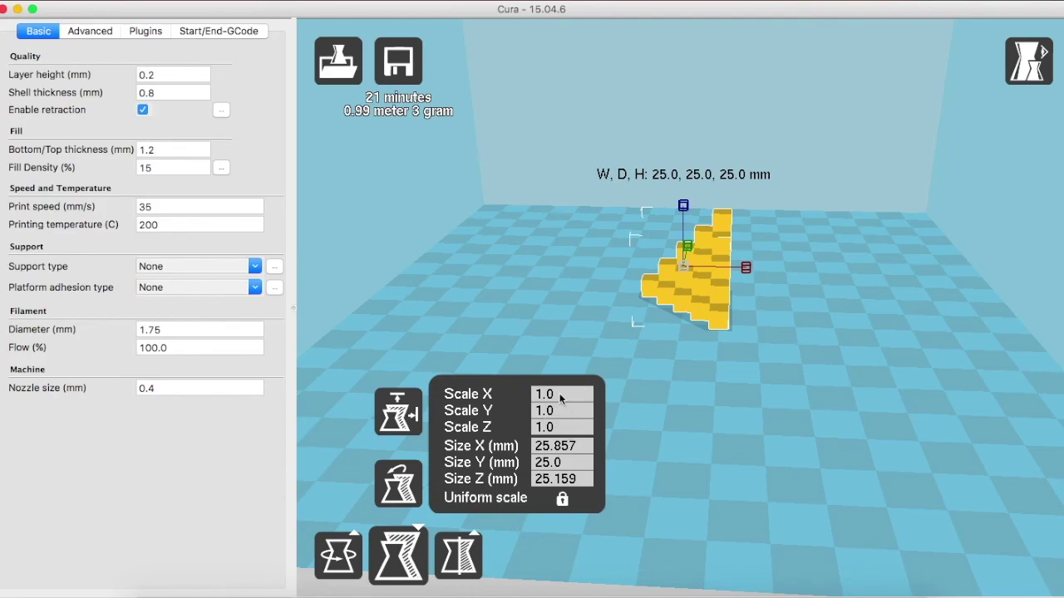
click(560, 397)
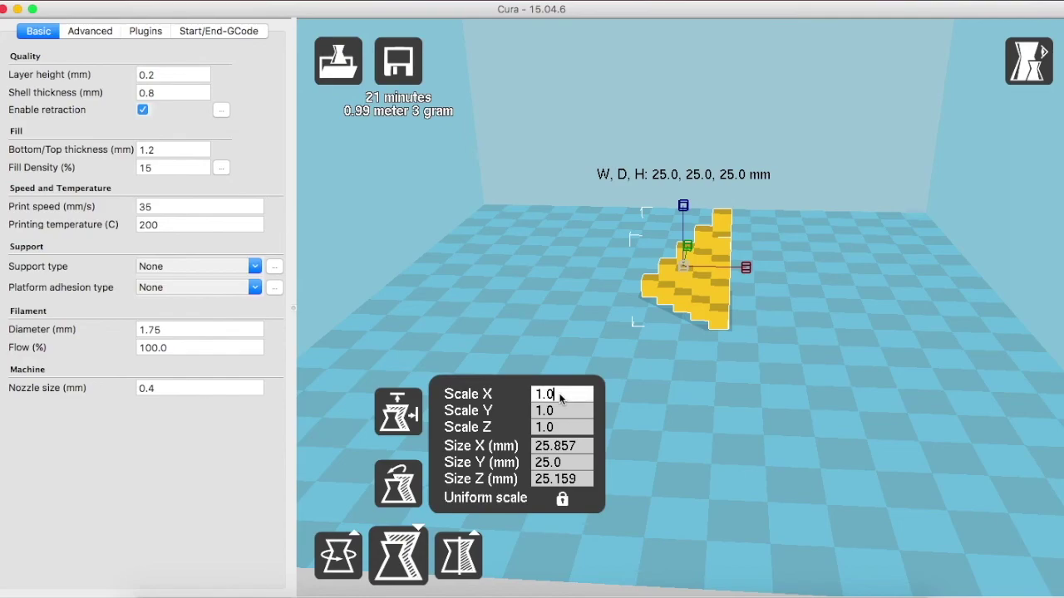
key(BackSpace)
key(BackSpace)
key(BackSpace)
text(2)
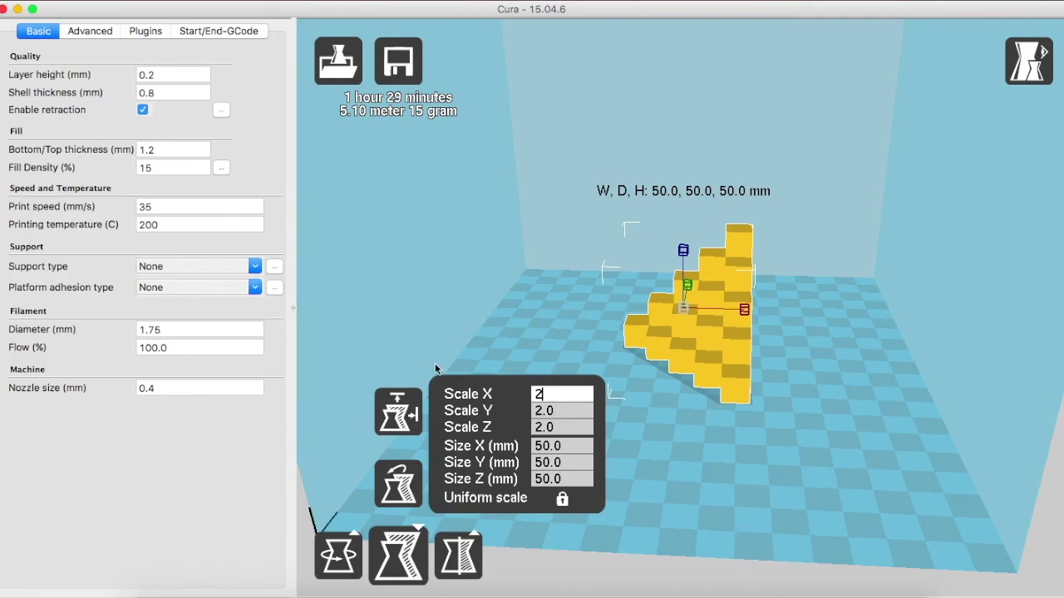
click(401, 483)
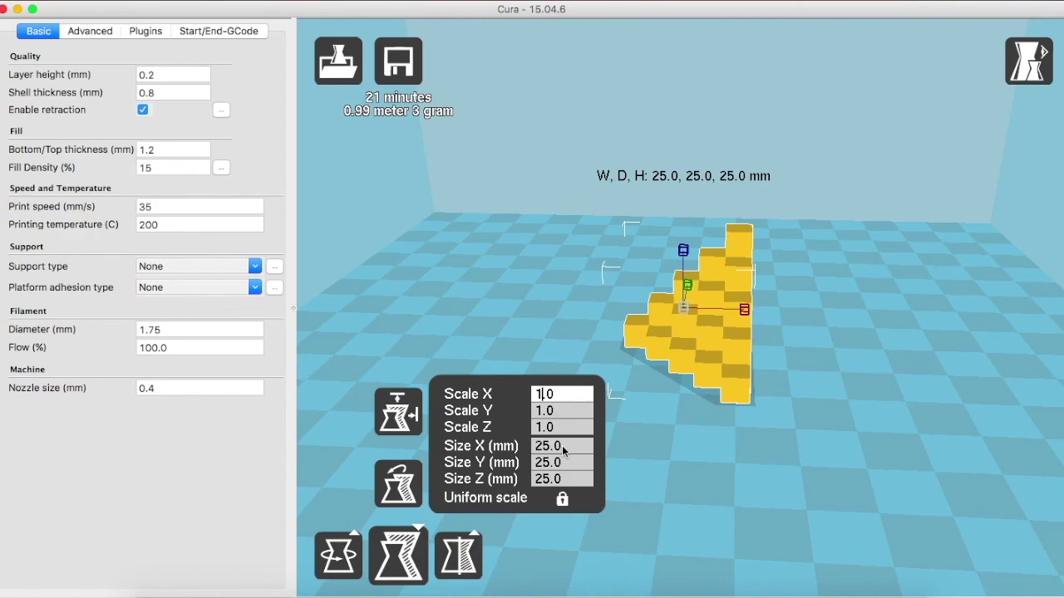
Step: Set the calibration steps model's X size to 40 mm with uniform scaling
click(561, 446)
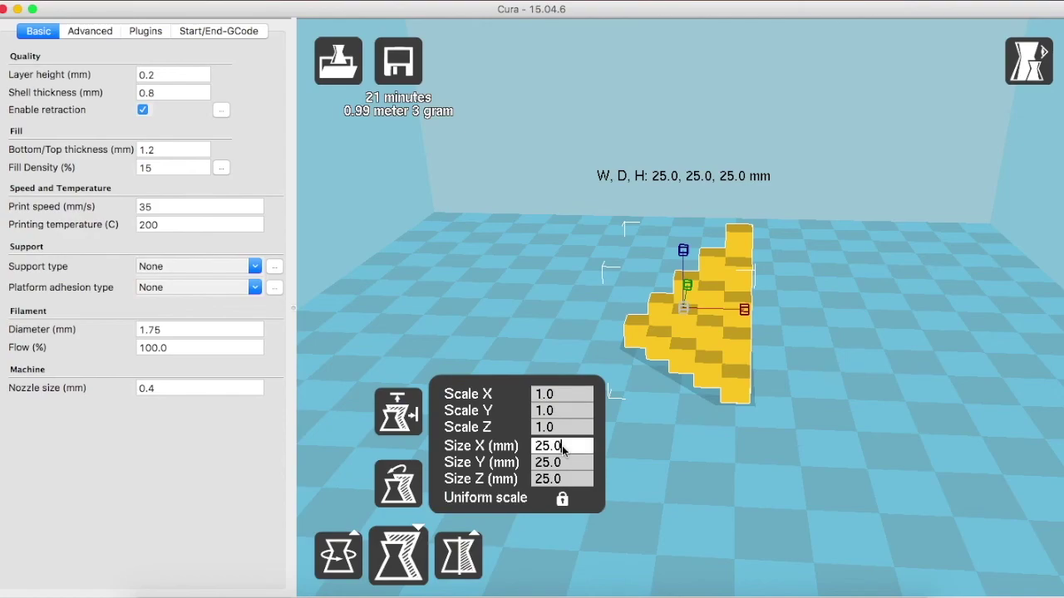
key(BackSpace)
key(BackSpace)
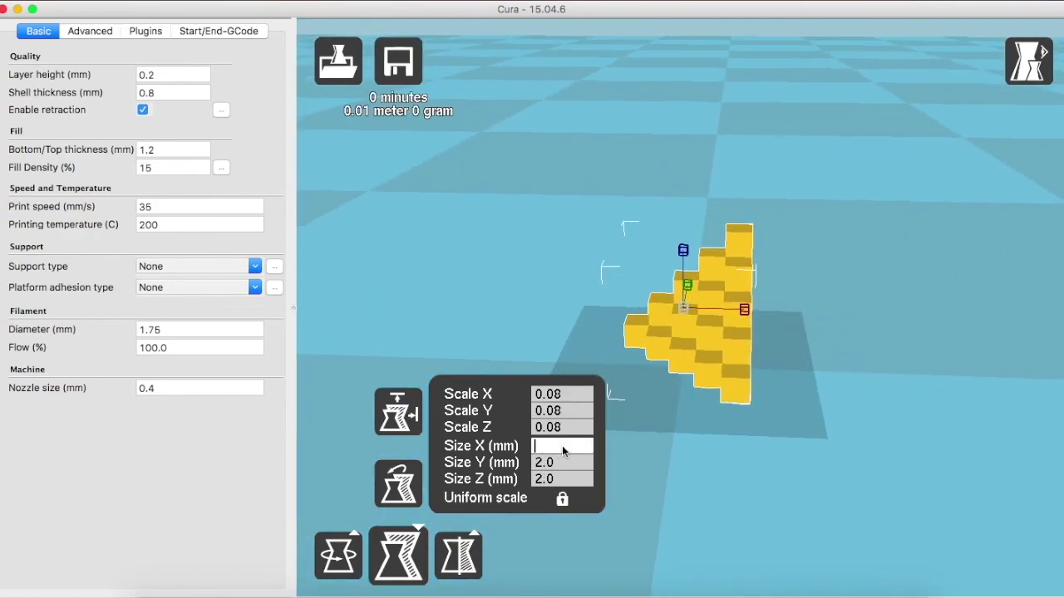
text(40)
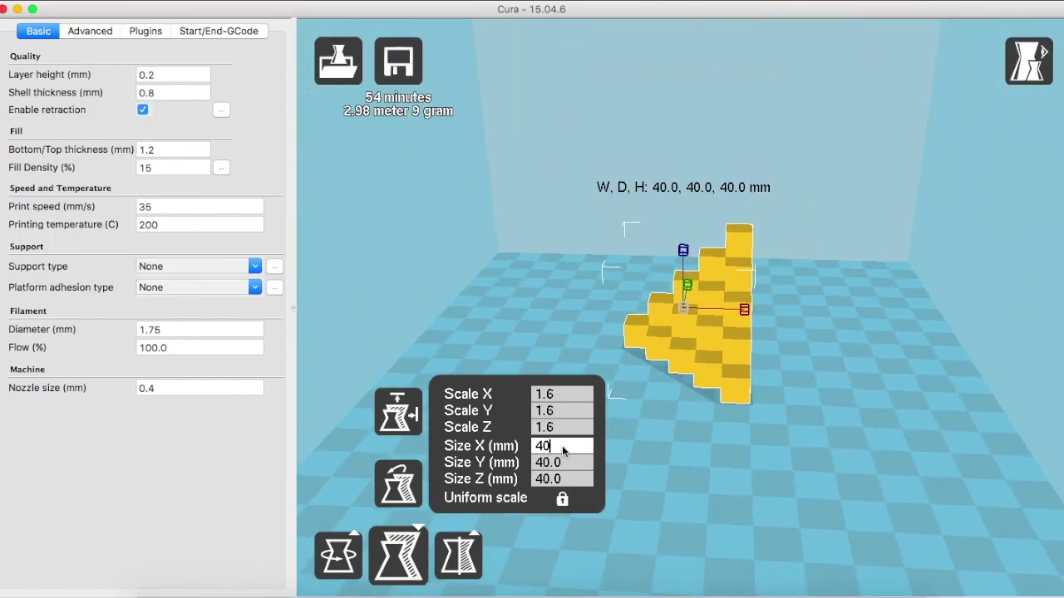
Step: Reset the calibration steps model's scale and, with uniform scaling unlocked, set only its Z size to 50 mm
click(399, 483)
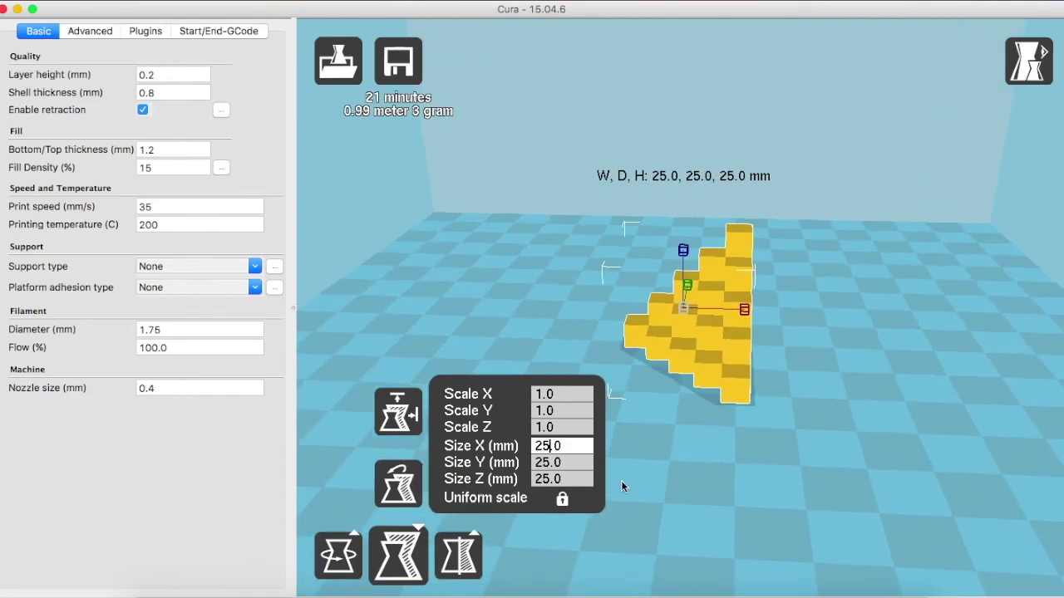
click(569, 480)
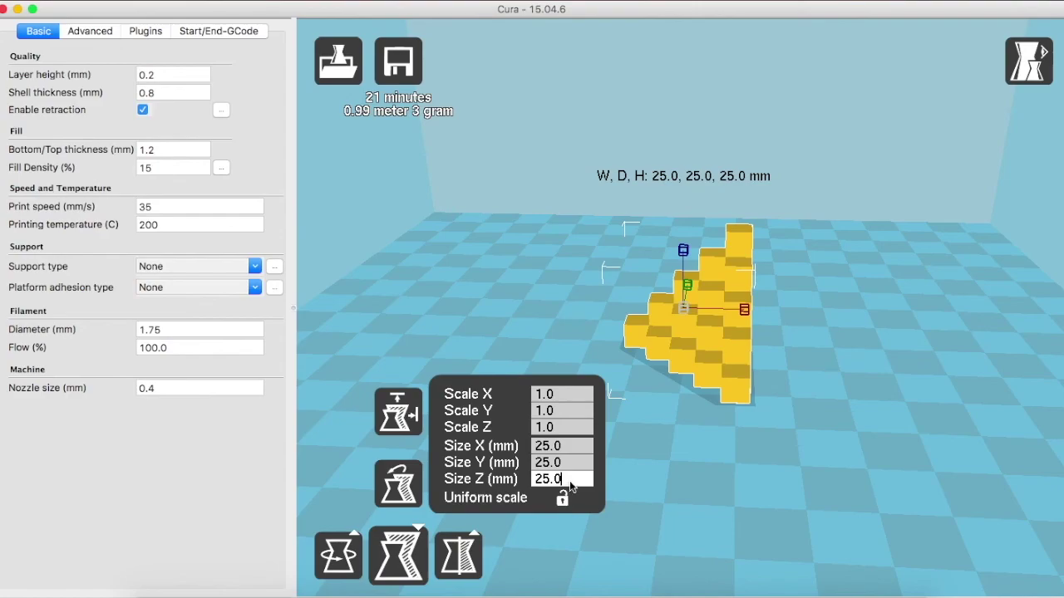
key(BackSpace)
key(BackSpace)
key(BackSpace)
key(BackSpace)
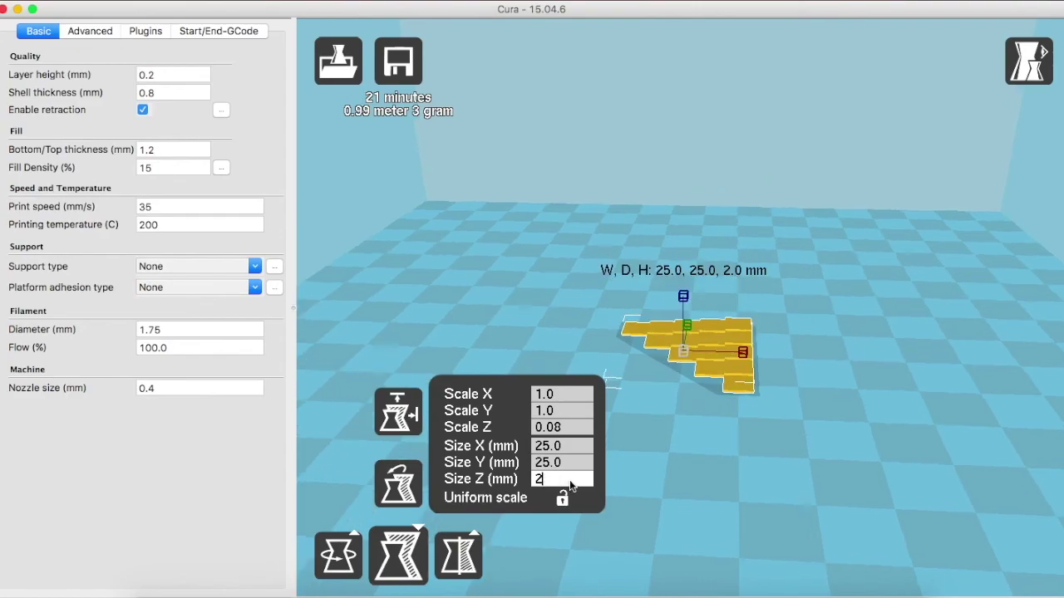
text(50)
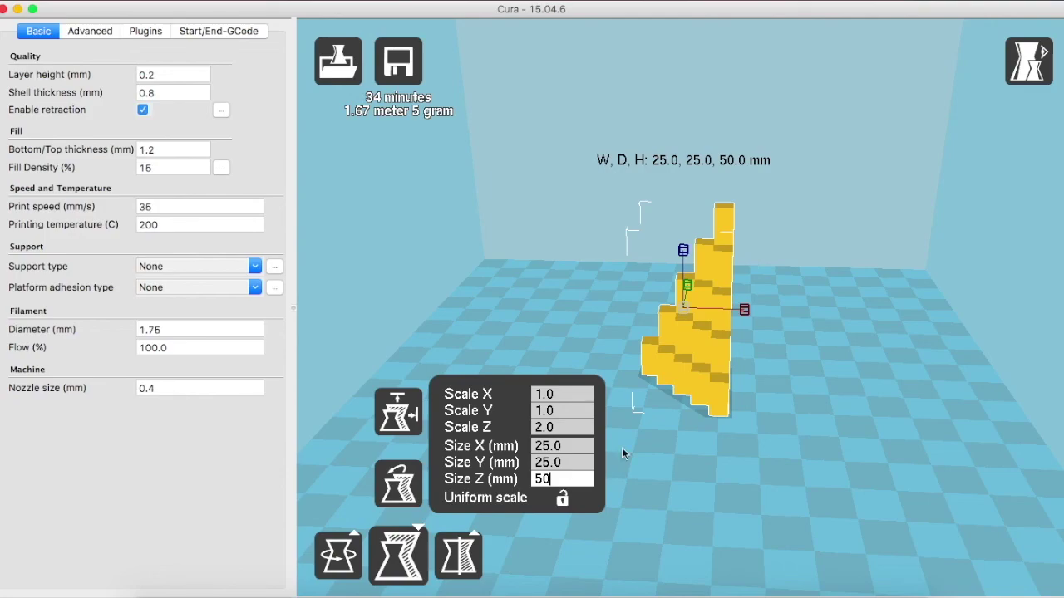
Step: Reset the model's scale, try enlarging it to the maximum size the build volume allows, and reset it again
click(400, 488)
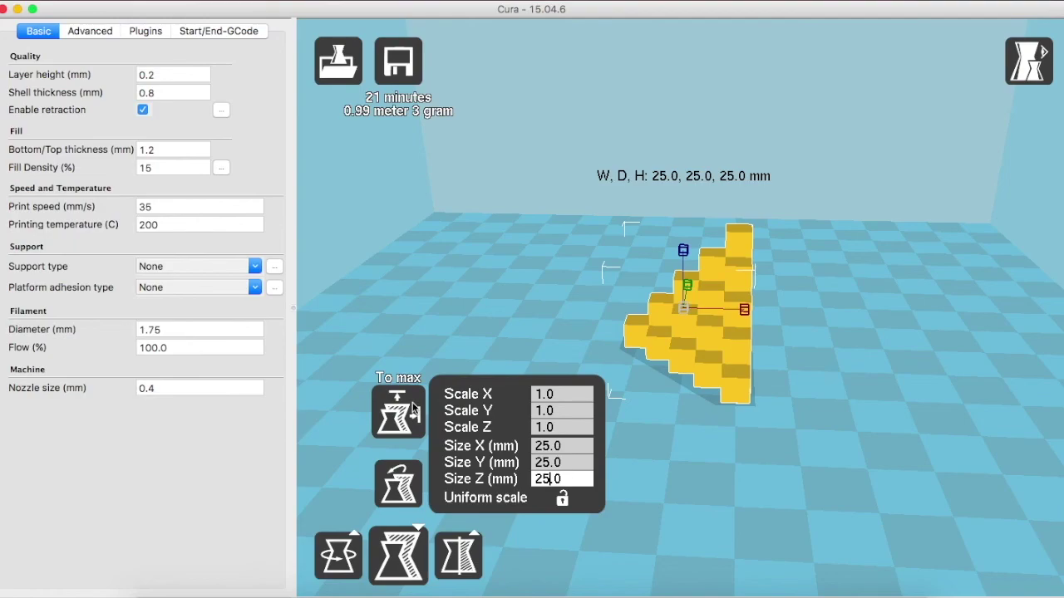
click(413, 407)
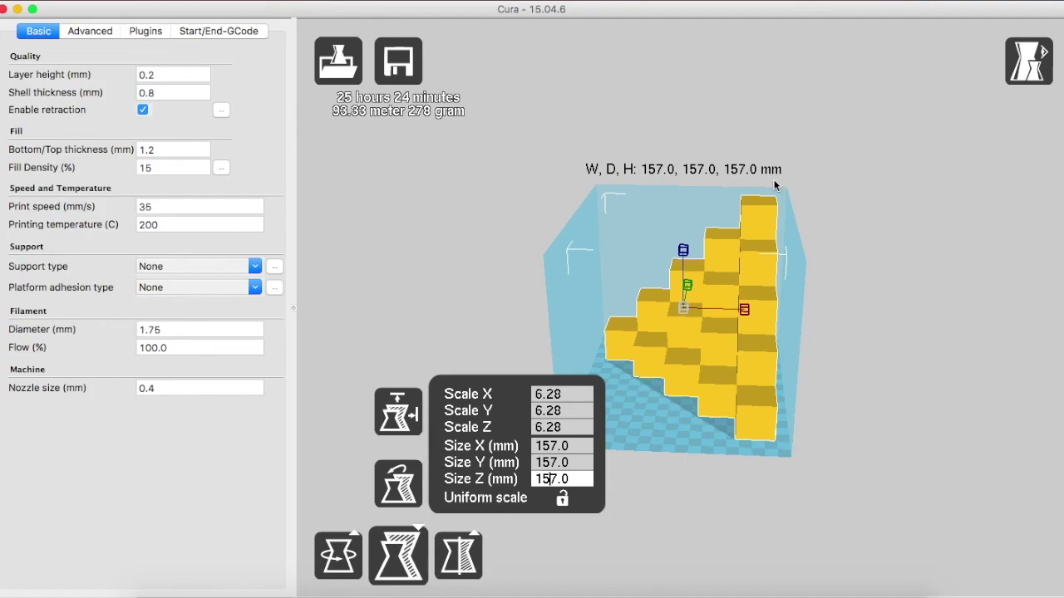
click(401, 484)
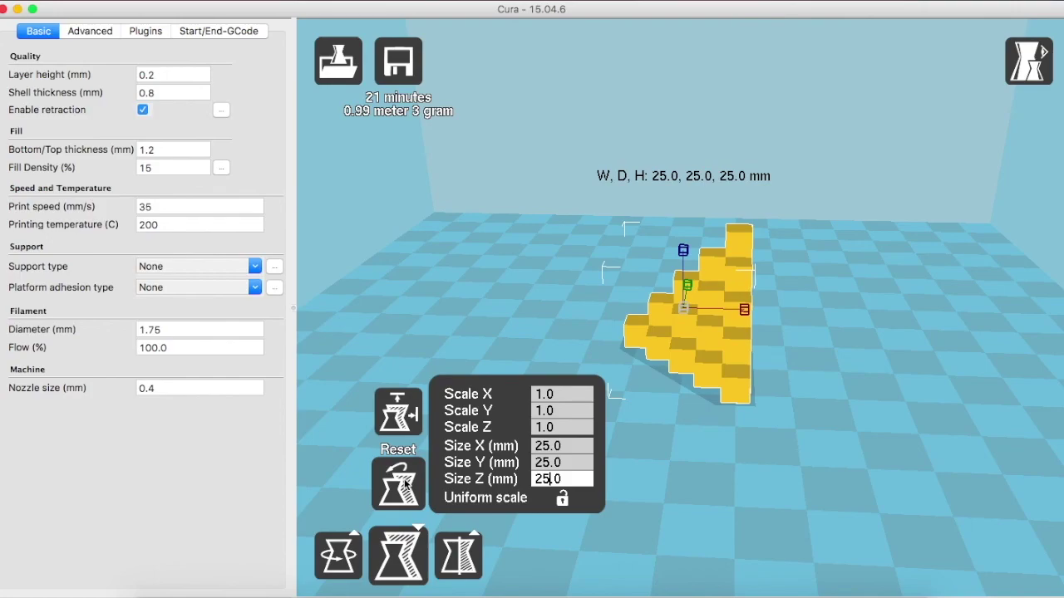
Step: Try mirroring the calibration steps model back and forth along X, leaving it mirrored
click(476, 564)
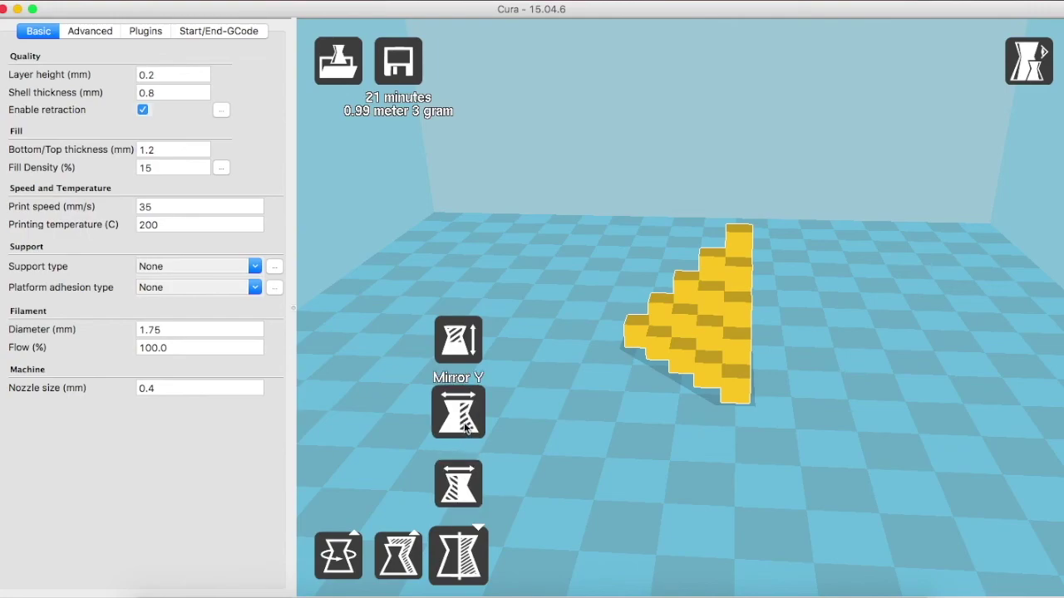
click(466, 484)
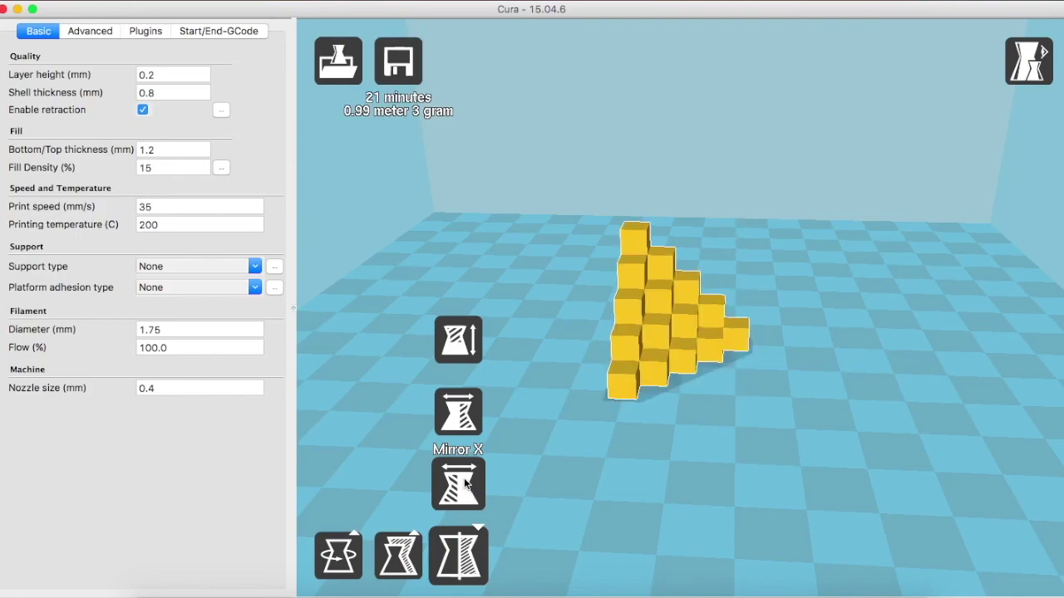
click(466, 485)
click(466, 485)
click(467, 484)
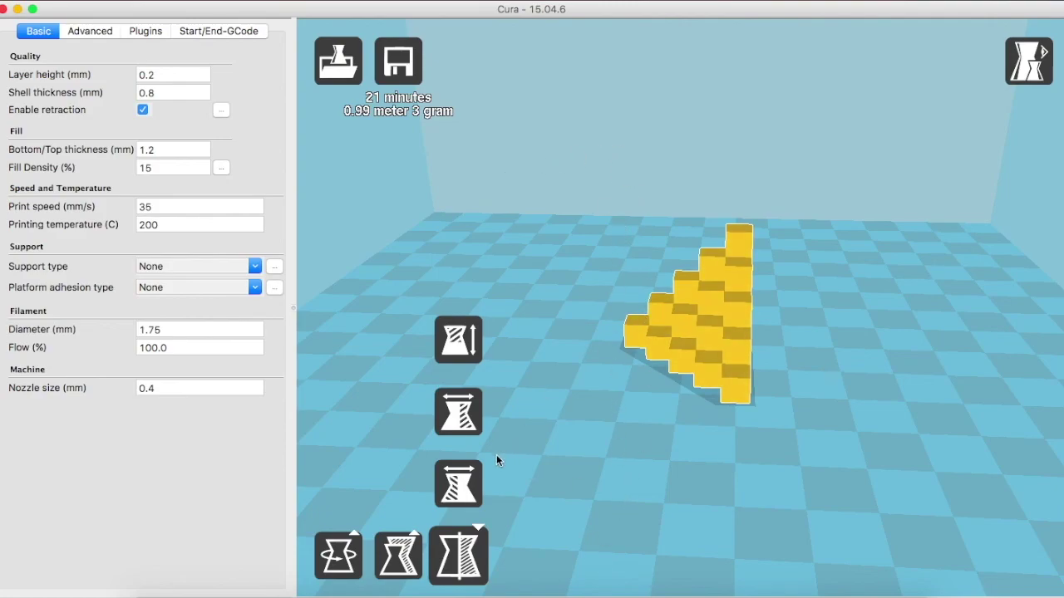
click(468, 479)
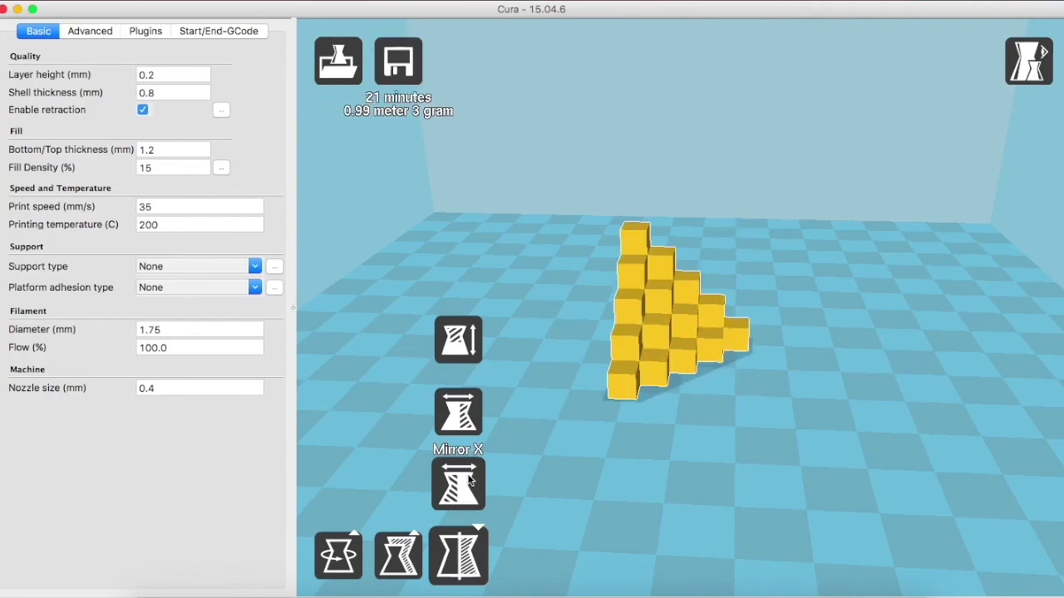
Step: Try mirroring the calibration steps model back and forth along Y, leaving it mirrored
click(458, 411)
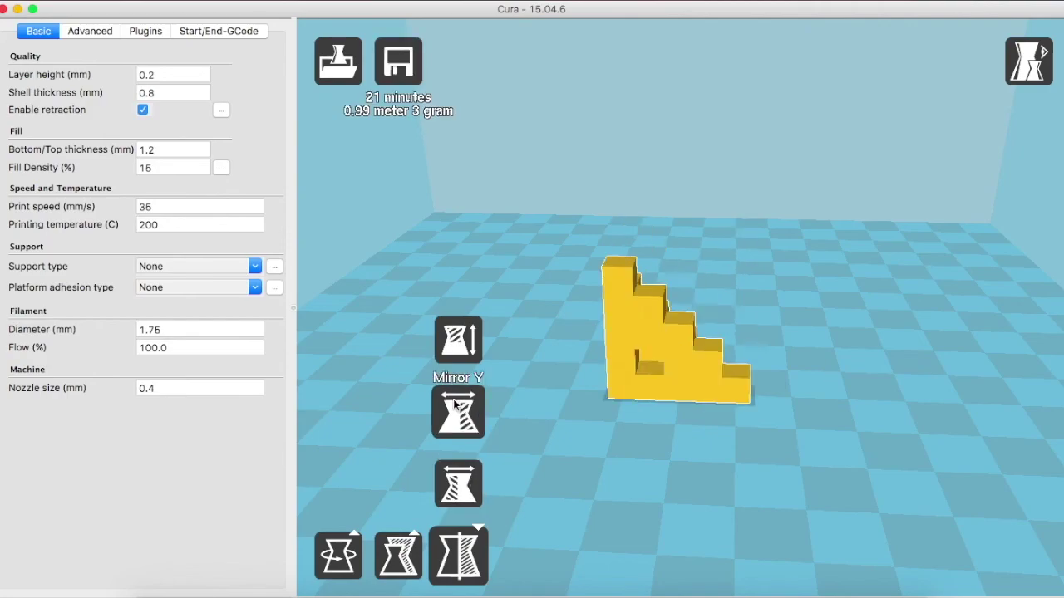
click(458, 412)
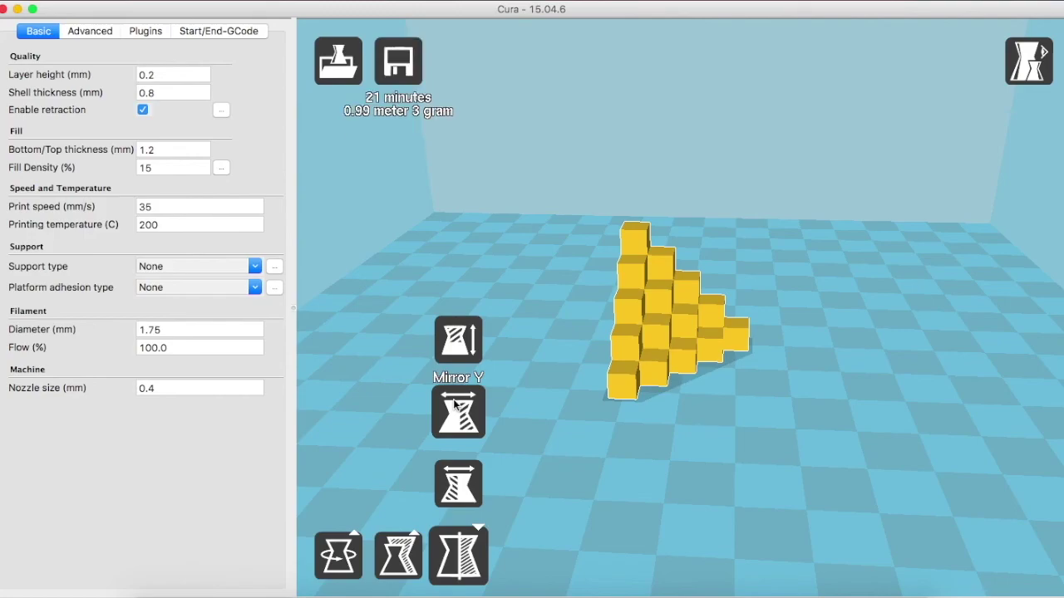
click(454, 404)
click(455, 405)
click(455, 404)
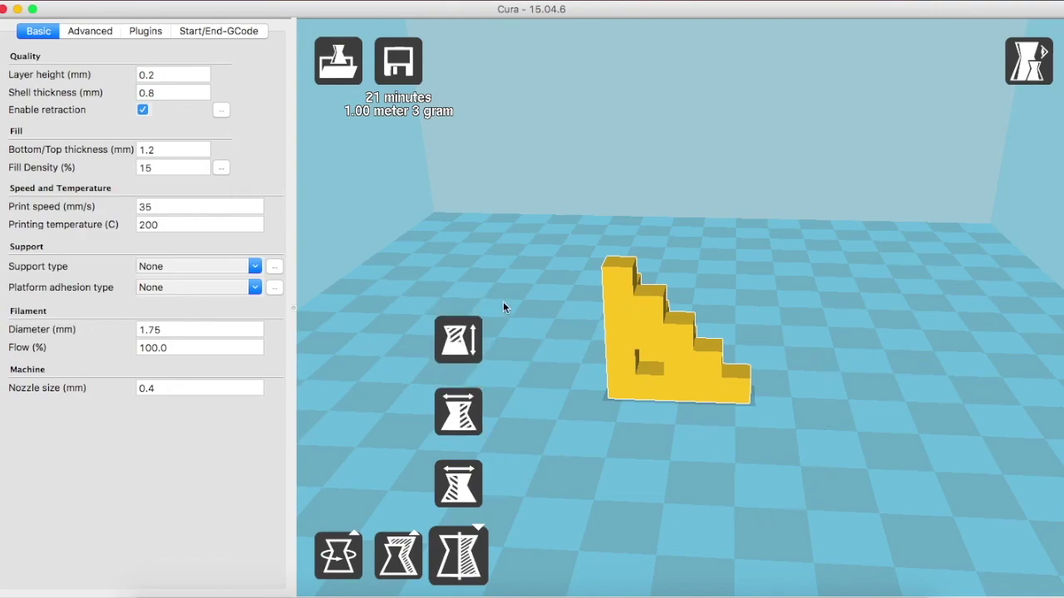
Step: Try mirroring the model back and forth along Z, and reverse its Y and X mirroring to restore the original orientation
click(465, 347)
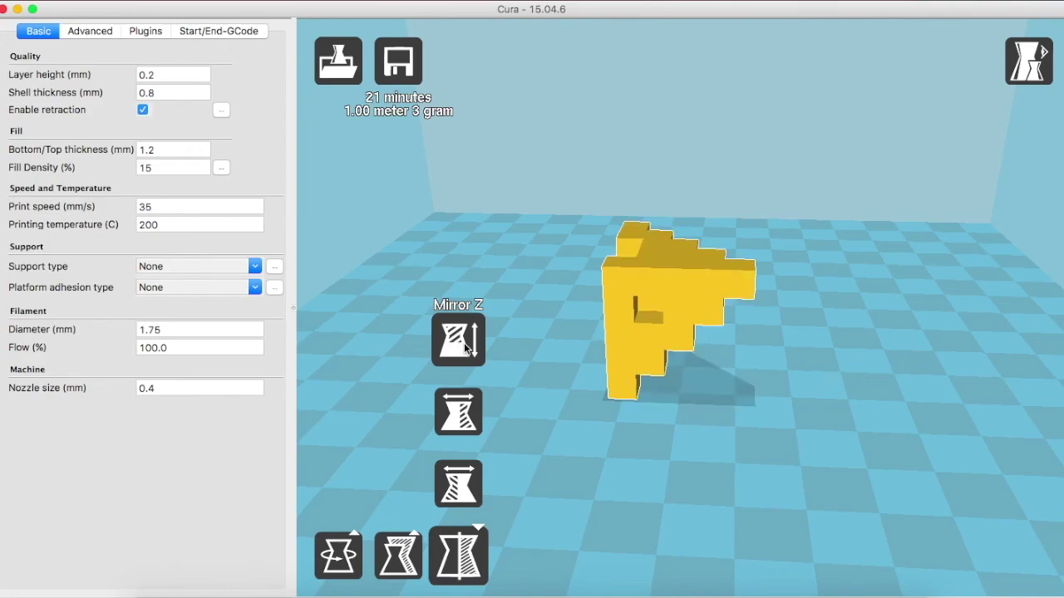
click(466, 347)
click(466, 348)
click(466, 347)
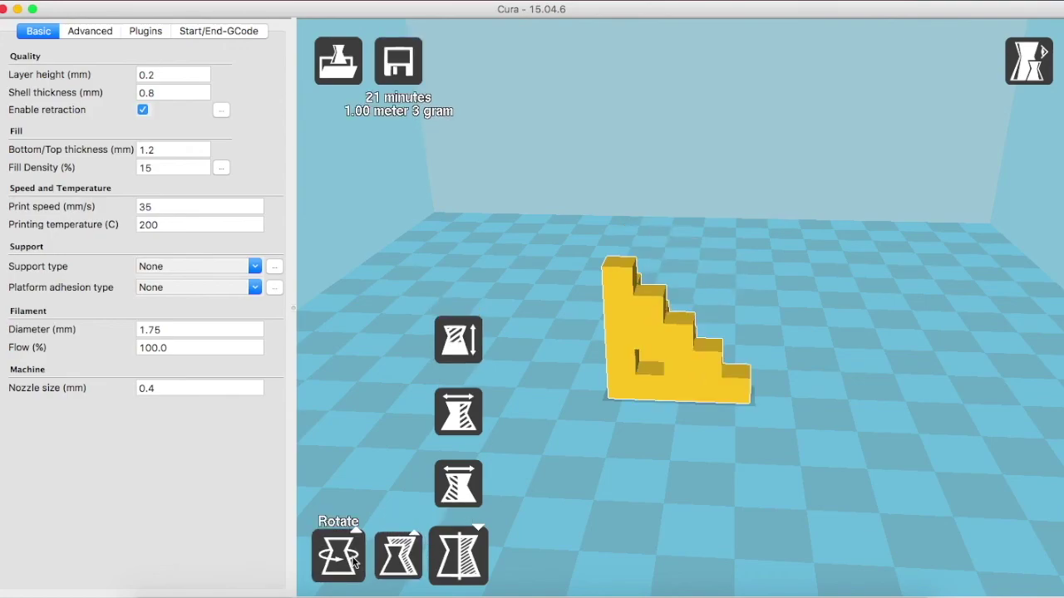
click(461, 413)
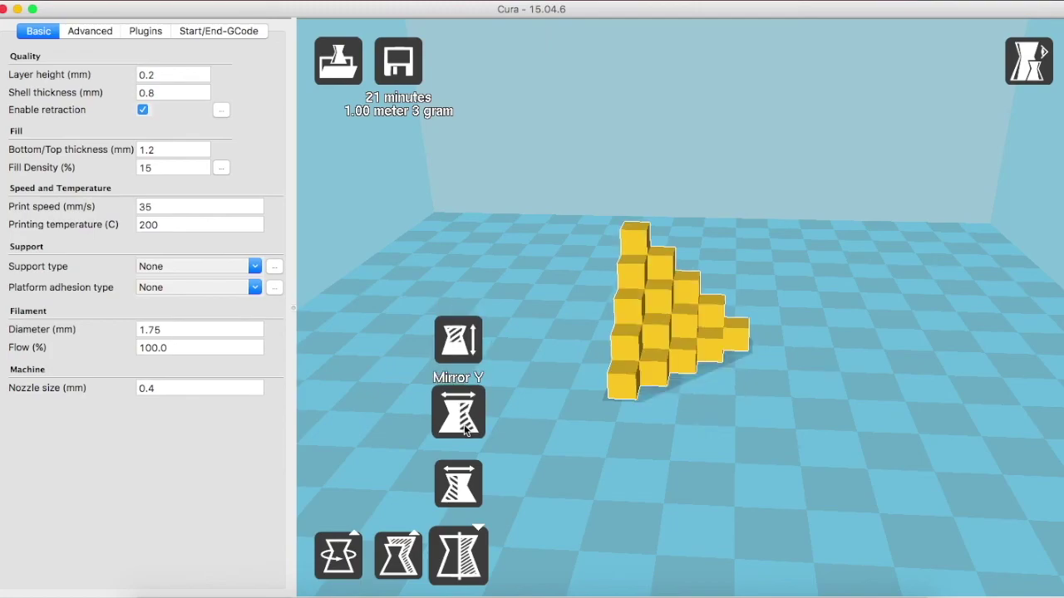
click(470, 482)
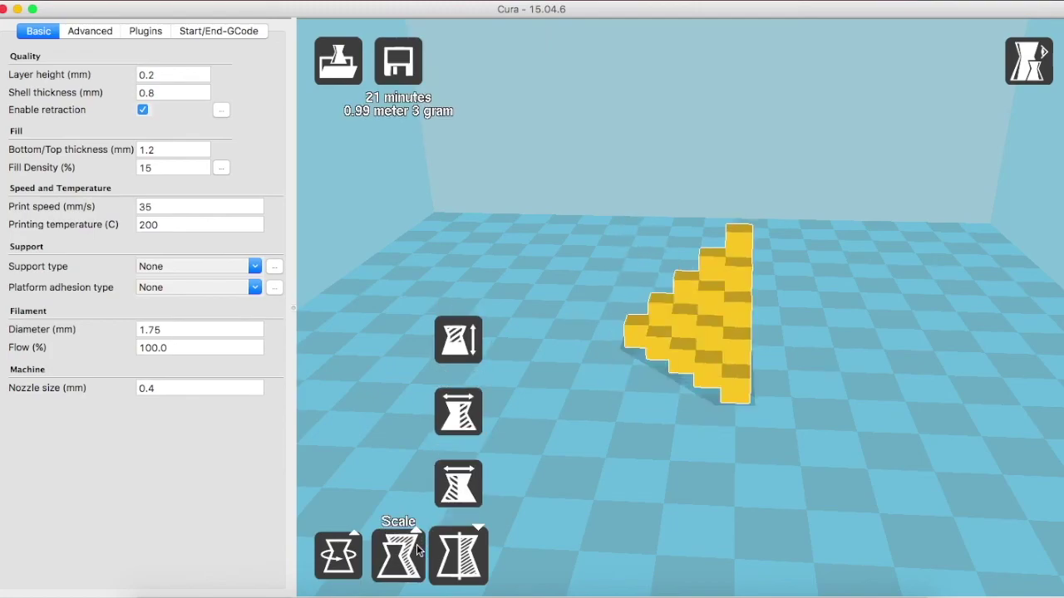
Step: Deselect the calibration steps model and view the whole build volume from an angle
click(599, 475)
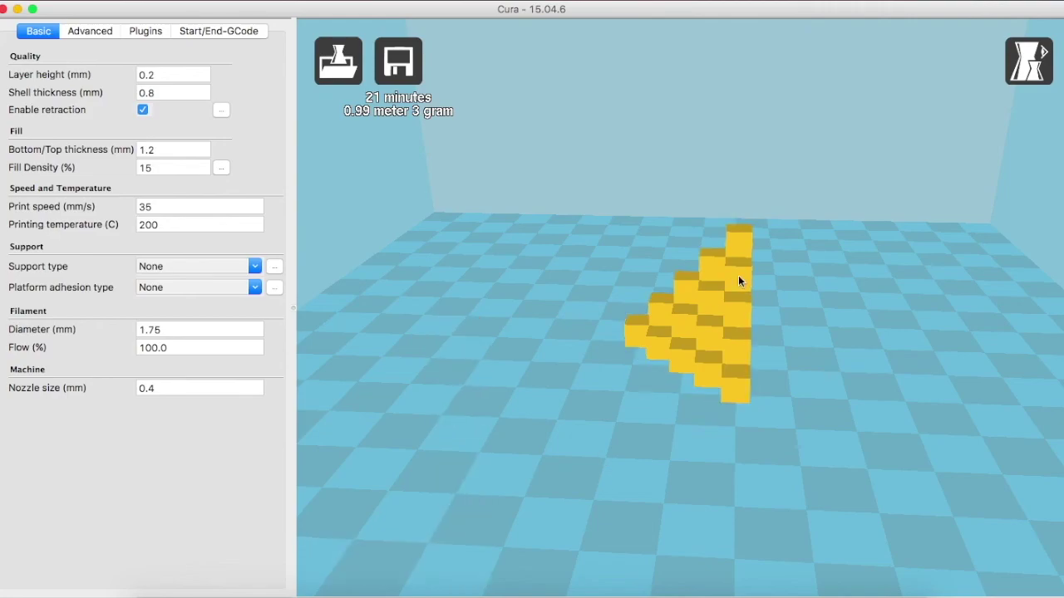
scroll(787, 270, down, 5)
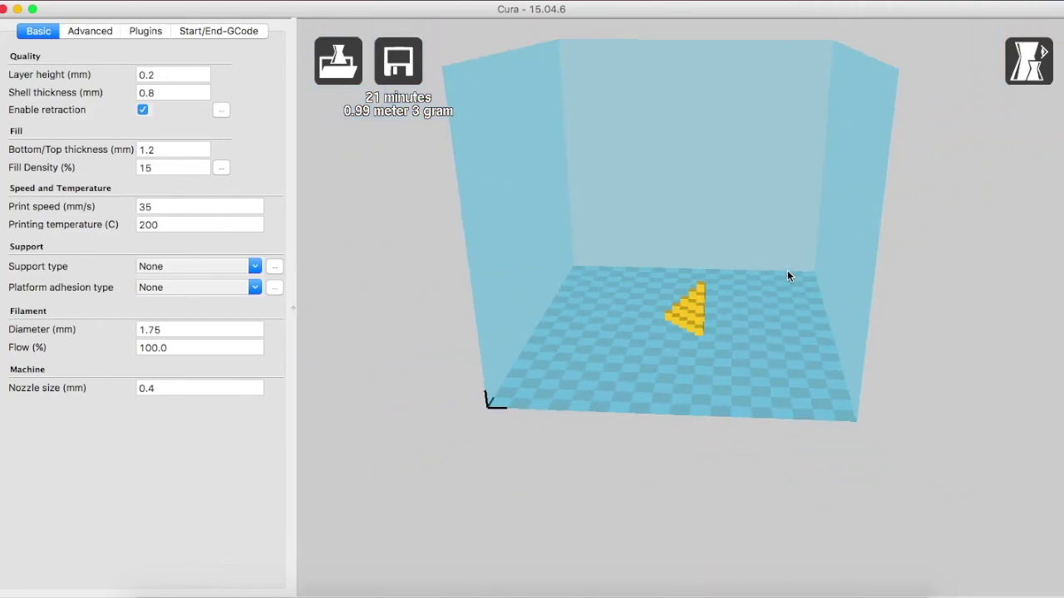
right_drag(570, 372, 583, 371)
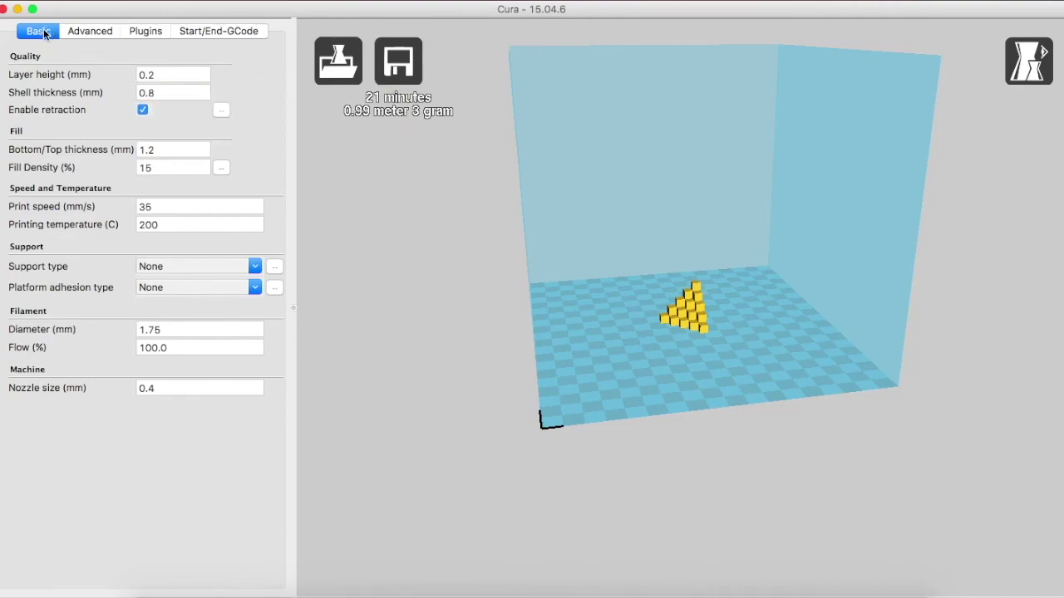
Step: Glance at the advanced settings, and review the basic speed, temperature, support, platform adhesion, filament and nozzle settings
click(88, 32)
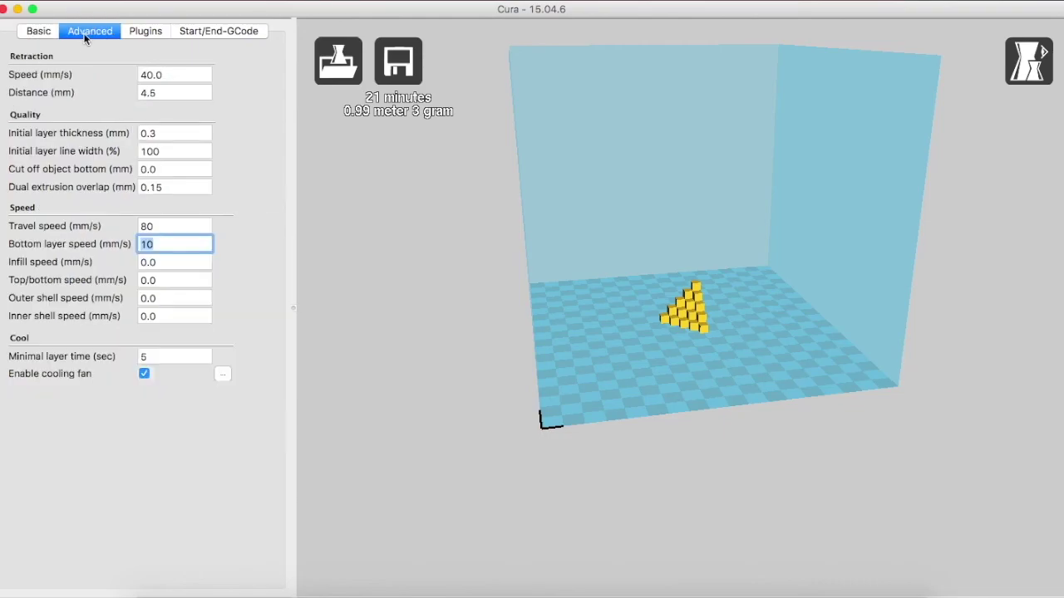
click(37, 31)
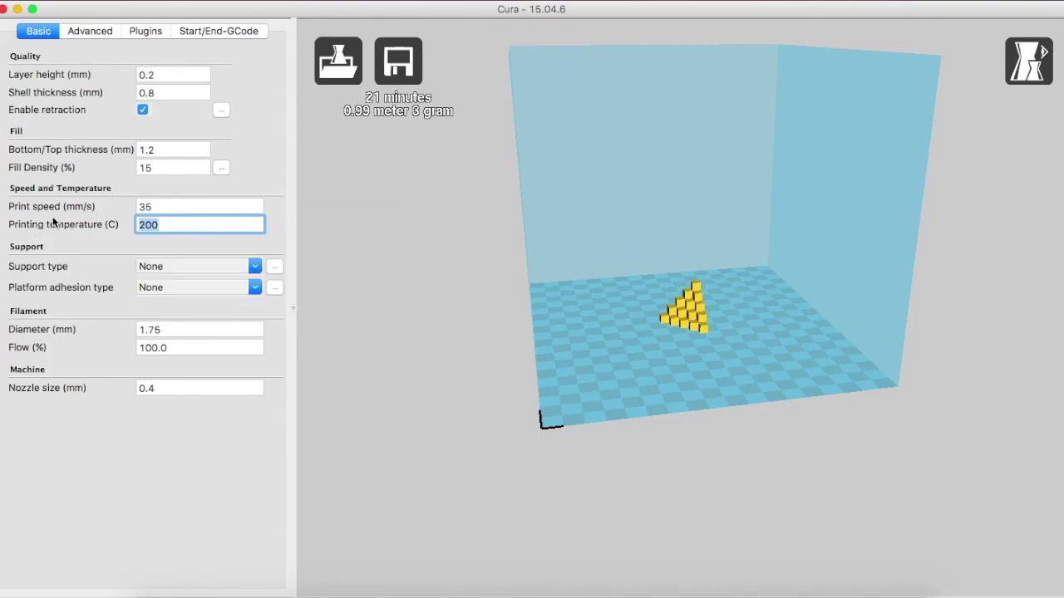
mouse_move(165, 205)
mouse_move(249, 225)
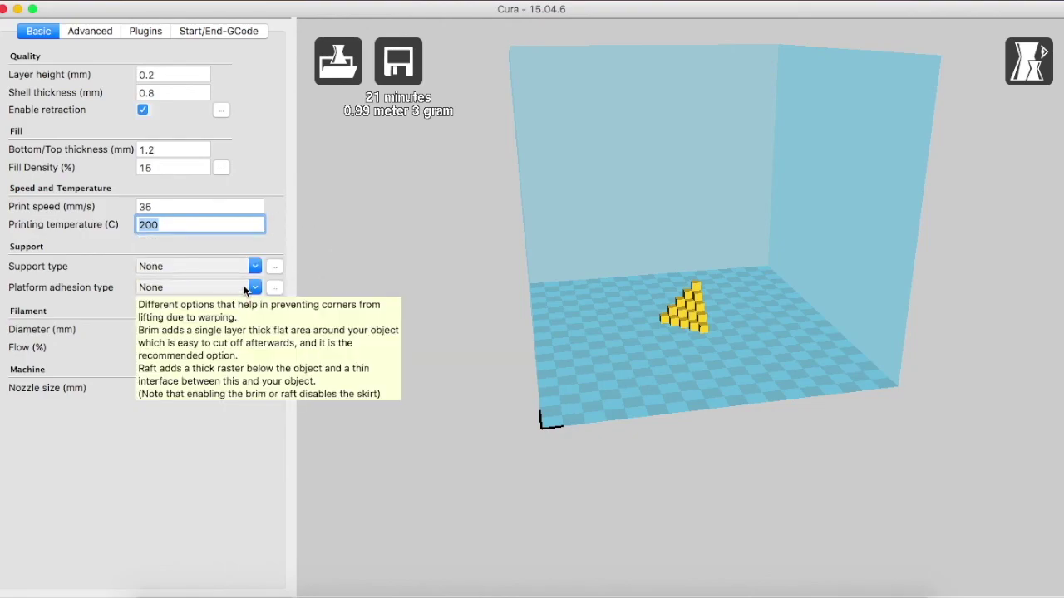
mouse_move(218, 334)
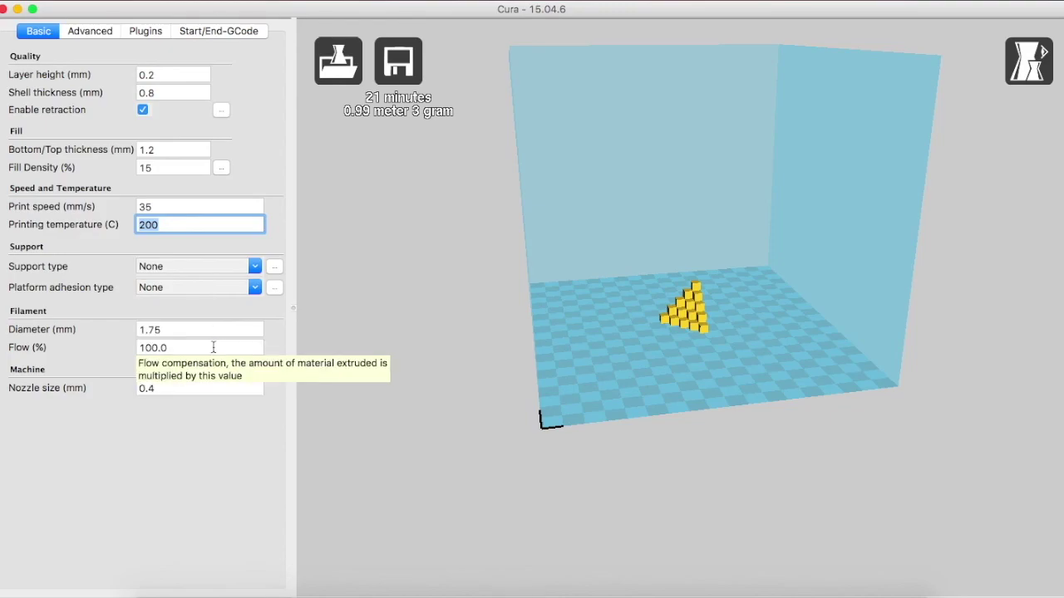
mouse_move(224, 389)
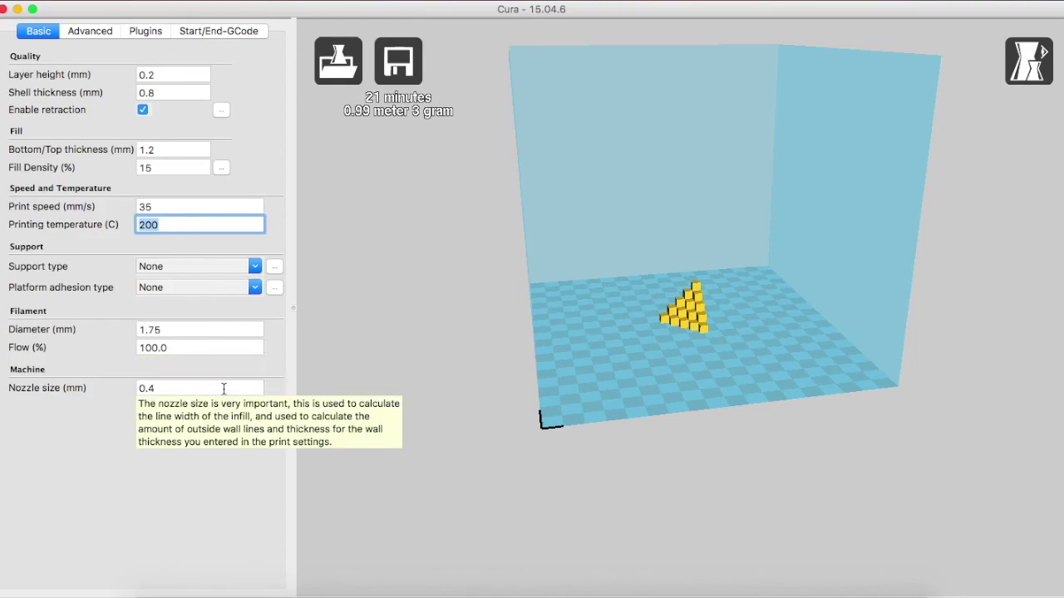
Step: Review the advanced retraction, quality, speed and cooling settings, and return to the basic settings
click(84, 33)
mouse_move(82, 70)
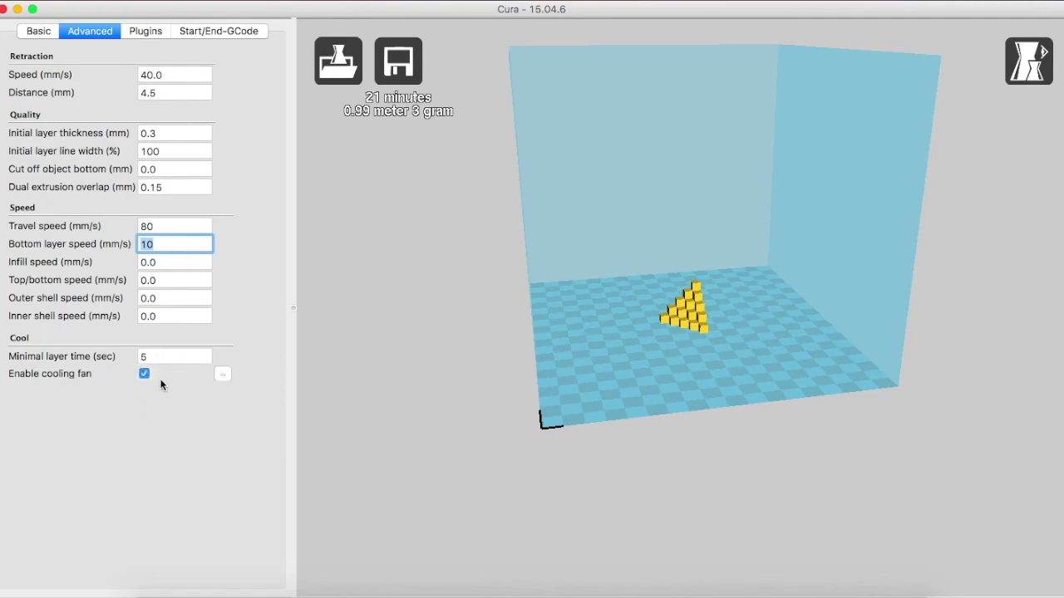
click(39, 30)
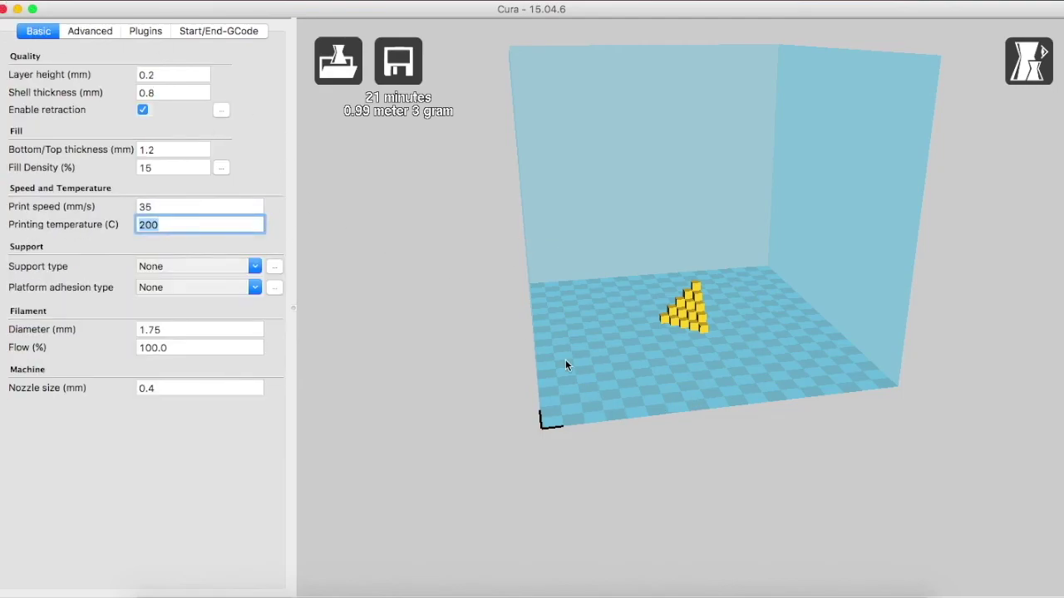